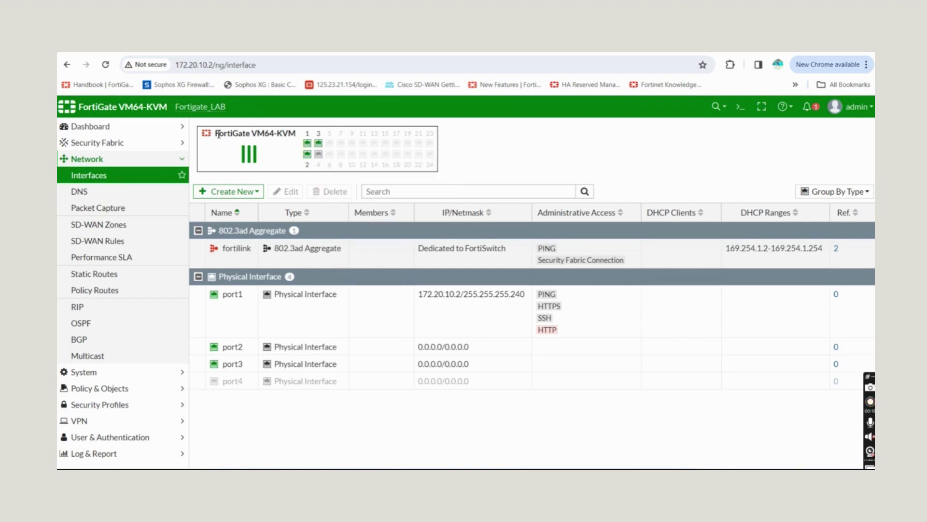
Step: Review the firewall's interface list, checking the device name and the details of port1, fortilink and port4, including port4's link status
{"action": "left_click_drag", "start_coordinate": [217, 133], "coordinate": [298, 136]}
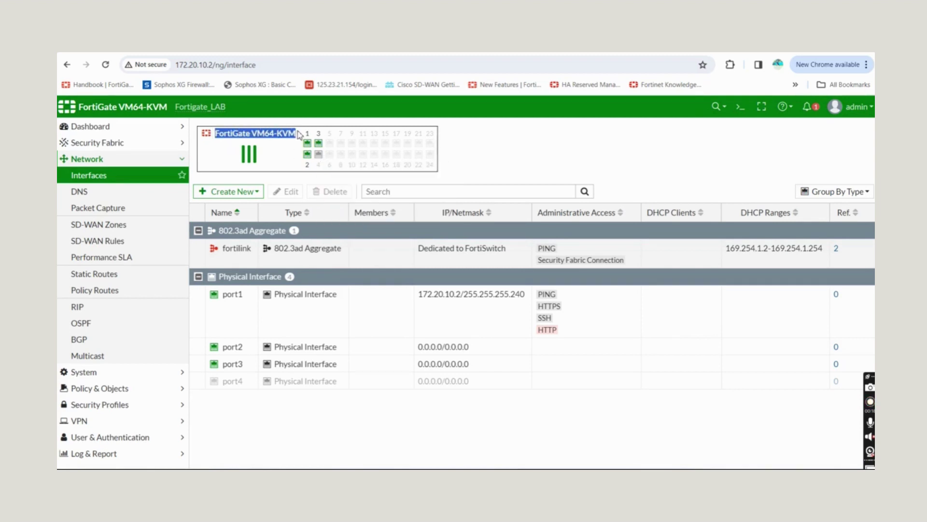
{"action": "left_click", "coordinate": [280, 134]}
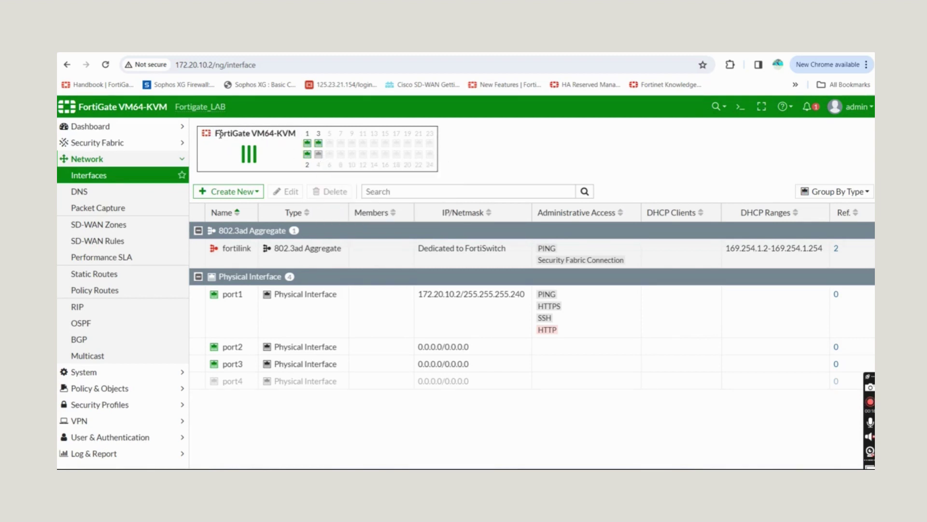
{"action": "left_click_drag", "start_coordinate": [216, 136], "coordinate": [298, 136]}
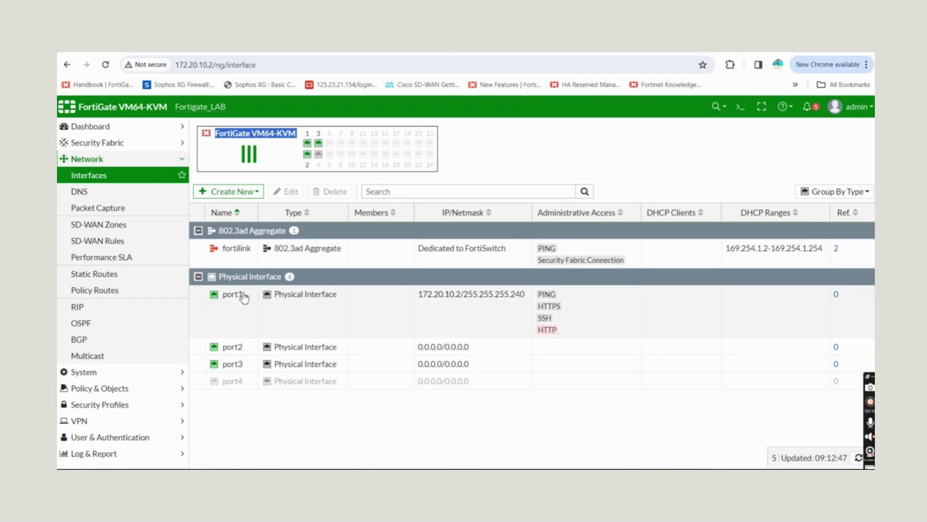
{"action": "mouse_move", "coordinate": [217, 302]}
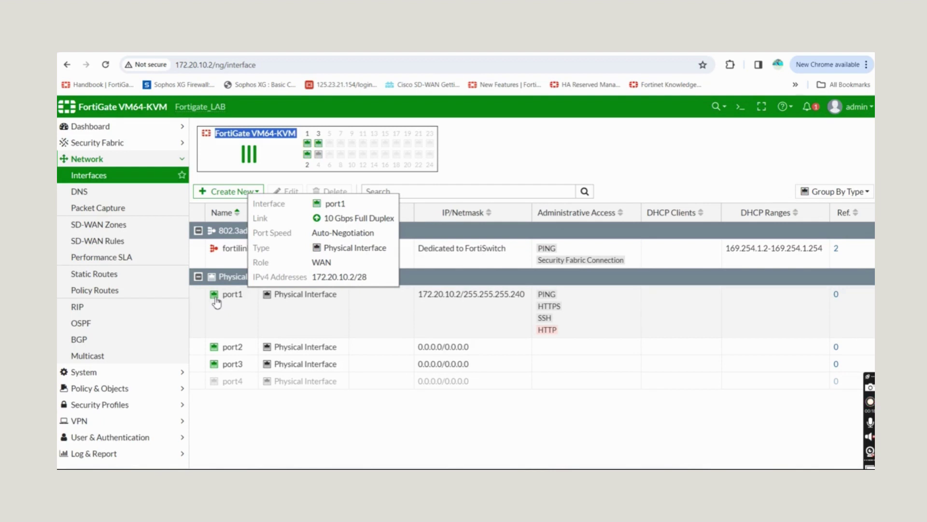
{"action": "mouse_move", "coordinate": [214, 250]}
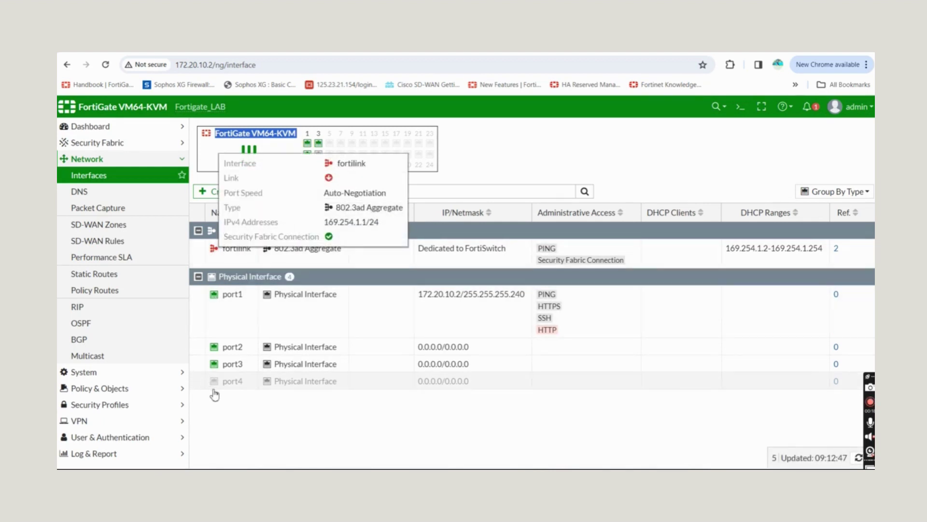
{"action": "mouse_move", "coordinate": [216, 384]}
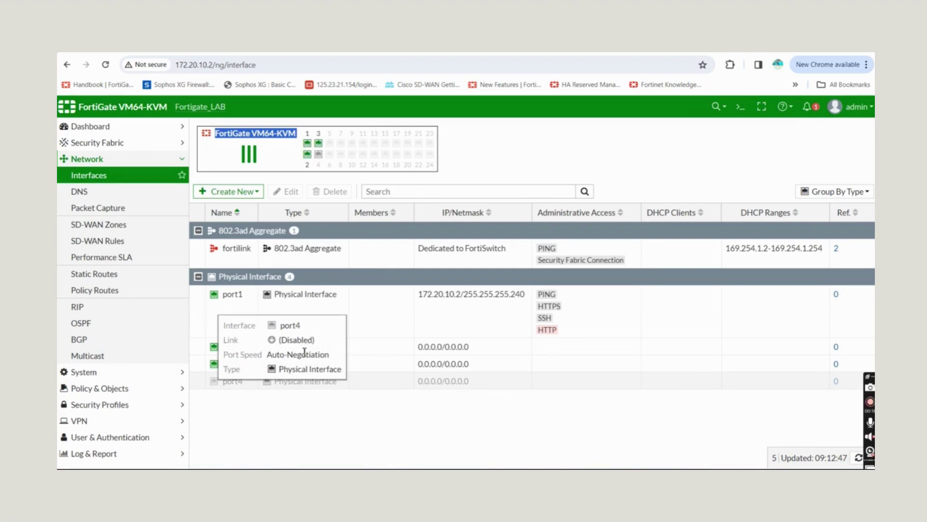
{"action": "left_click_drag", "start_coordinate": [318, 344], "coordinate": [267, 342]}
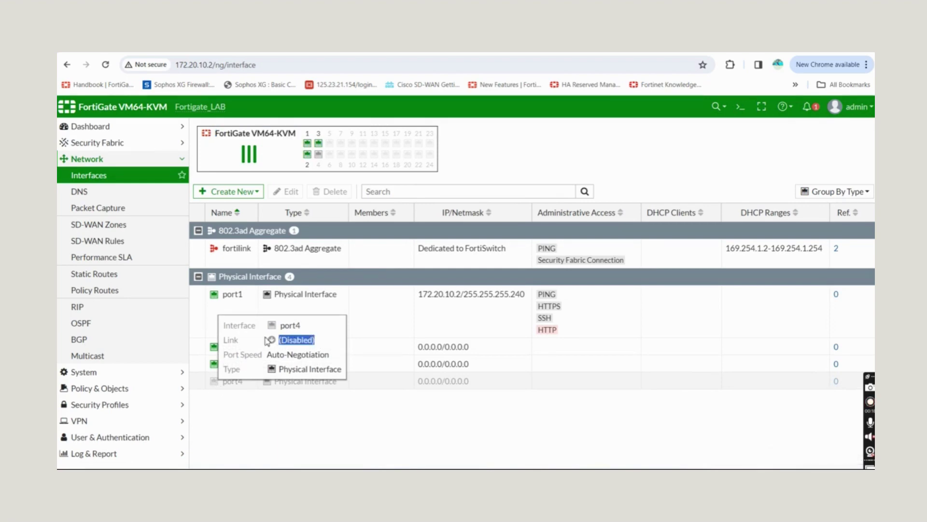
{"action": "left_click", "coordinate": [338, 410]}
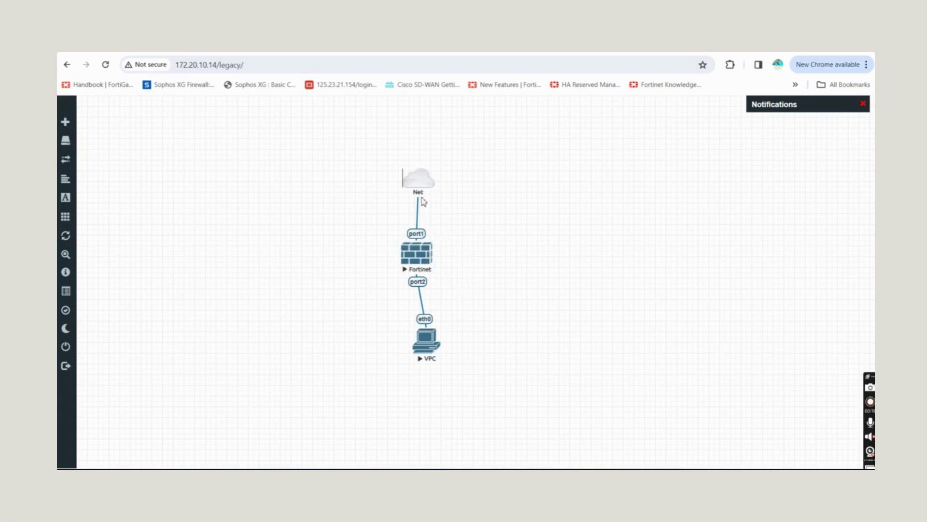
Step: Examine the lab topology to see how the Fortinet firewall connects to the Net cloud and the VPC, and return to the FortiGate interface list
{"action": "mouse_move", "coordinate": [424, 185]}
{"action": "left_click", "coordinate": [715, 44]}
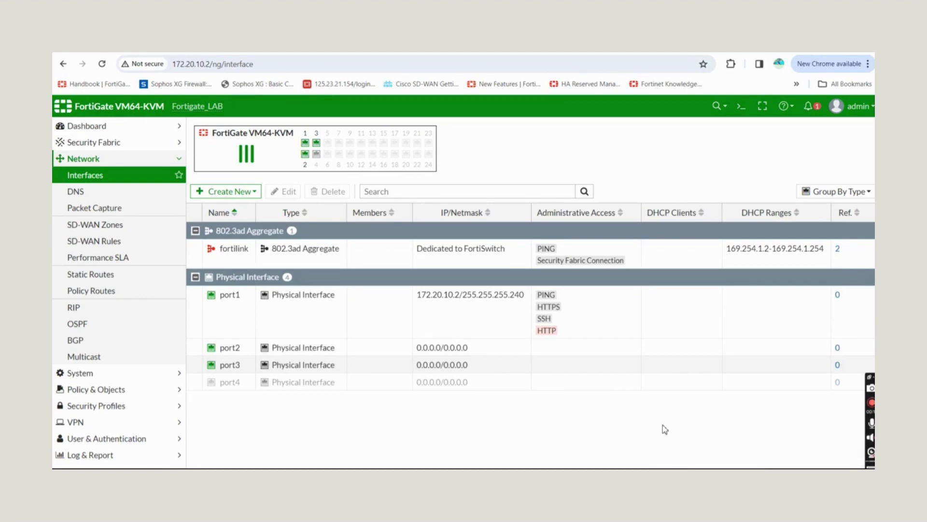
{"action": "left_click", "coordinate": [570, 44]}
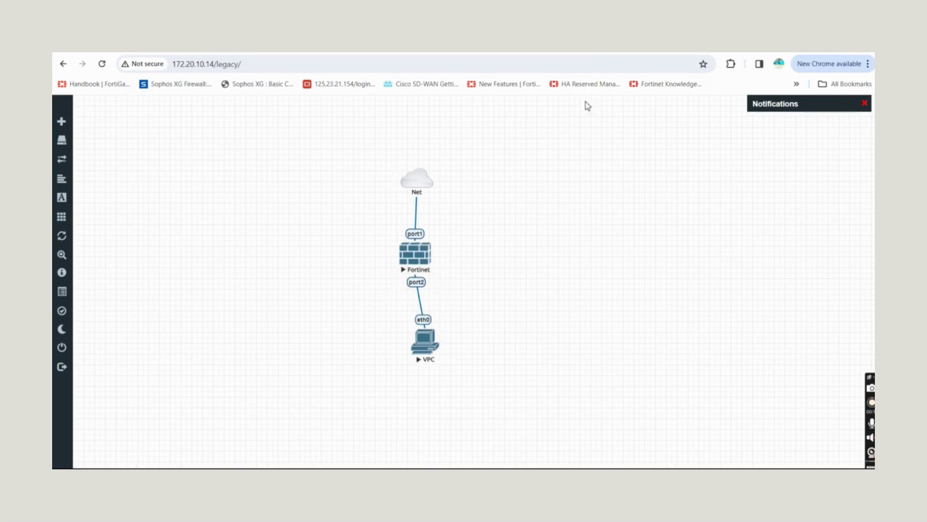
{"action": "left_click", "coordinate": [594, 44]}
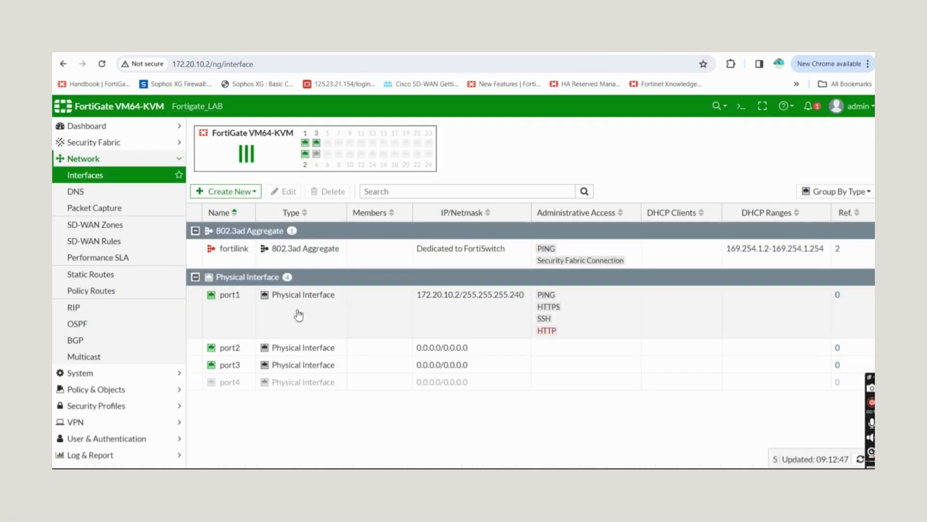
Step: Open port2 for editing, give it the alias LAN and assign it the LAN role
{"action": "double_click", "coordinate": [246, 352]}
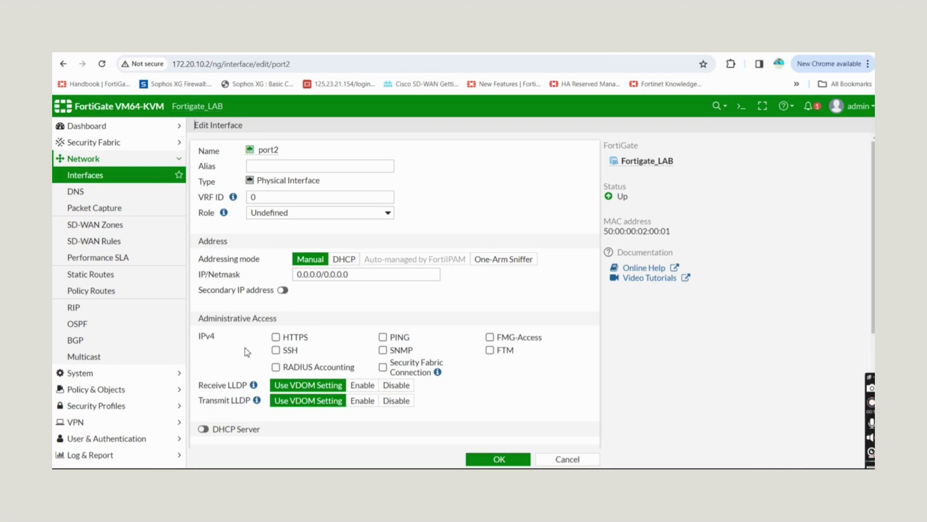
{"action": "left_click", "coordinate": [278, 167]}
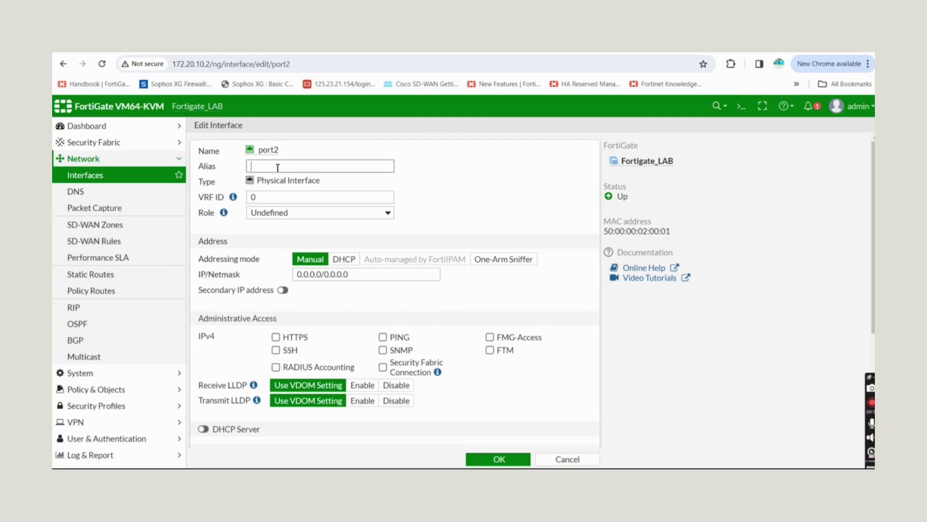
{"action": "type", "text": "LAN"}
{"action": "left_click", "coordinate": [291, 214]}
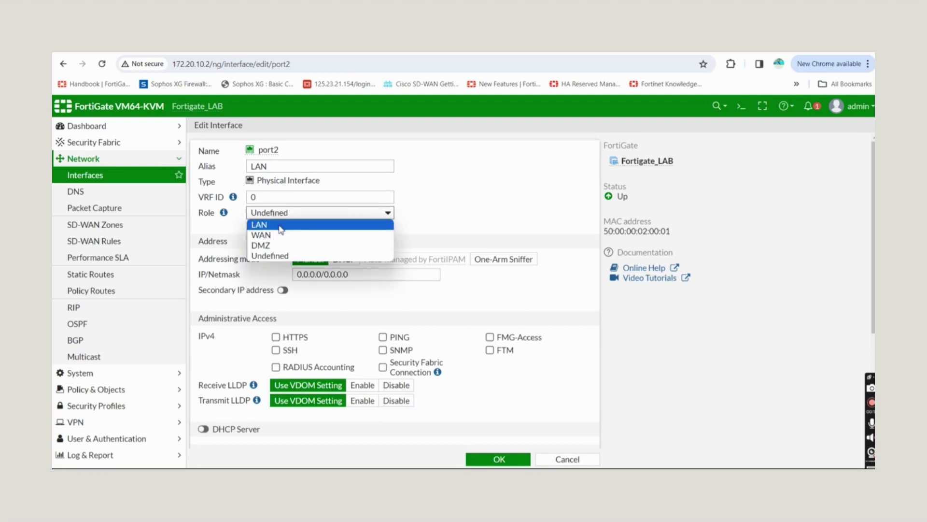
{"action": "left_click", "coordinate": [281, 226]}
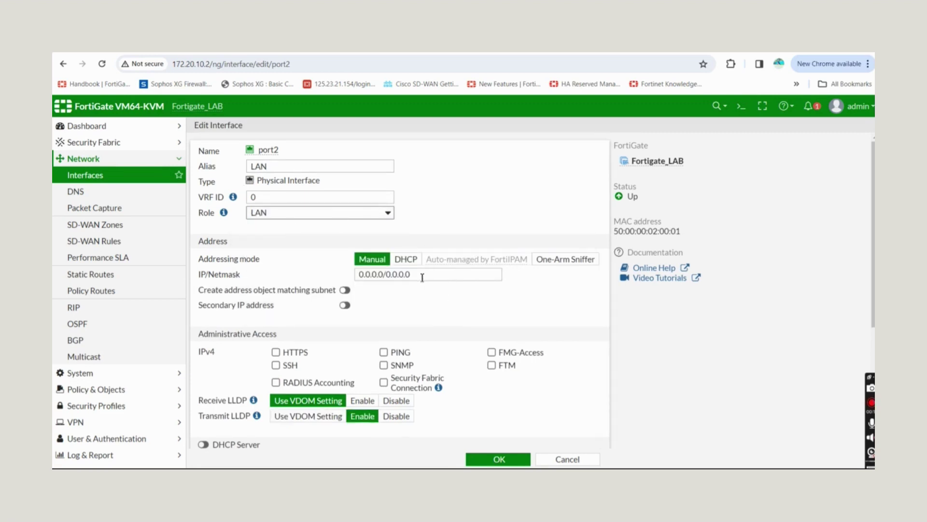
Step: Set port2's manual IP/Netmask to 10.10.1.1/24
{"action": "left_click_drag", "start_coordinate": [418, 274], "coordinate": [343, 266]}
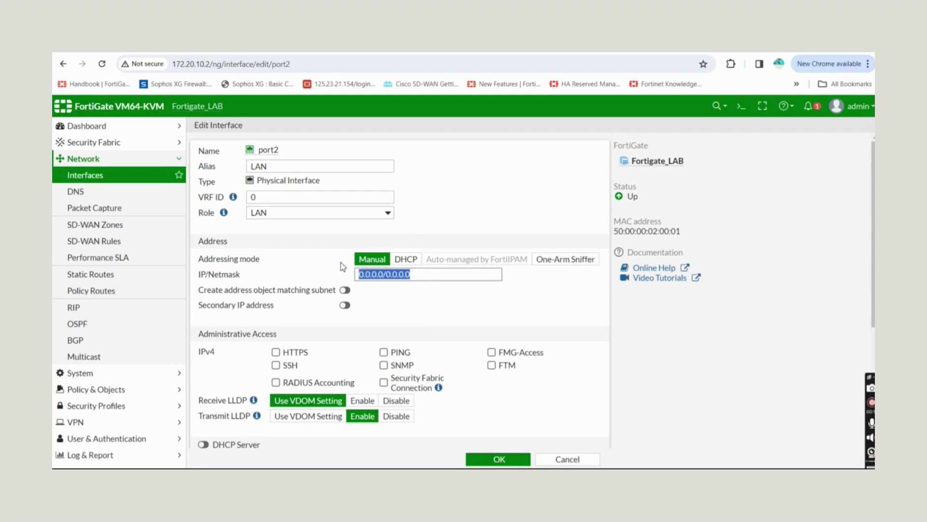
{"action": "type", "text": "10.1"}
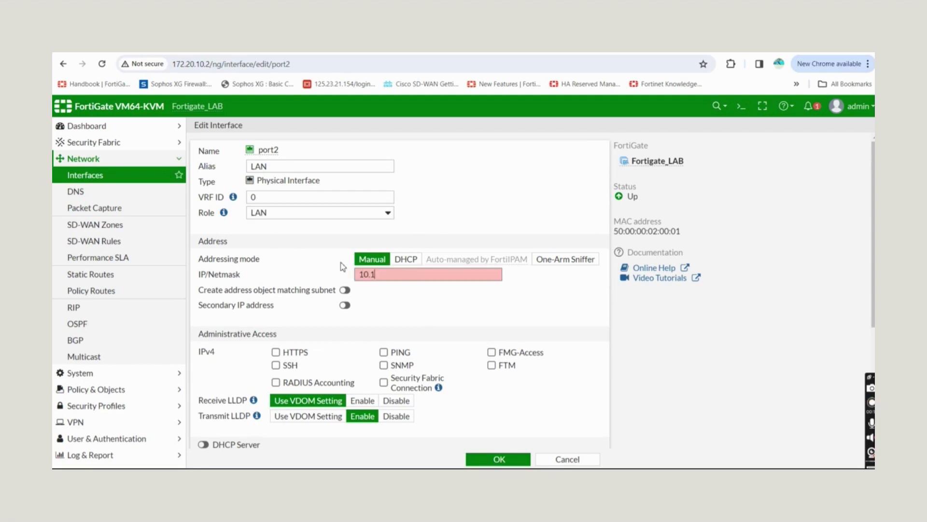
{"action": "type", "text": "0.1.0/24"}
{"action": "left_click_drag", "start_coordinate": [418, 277], "coordinate": [361, 275]}
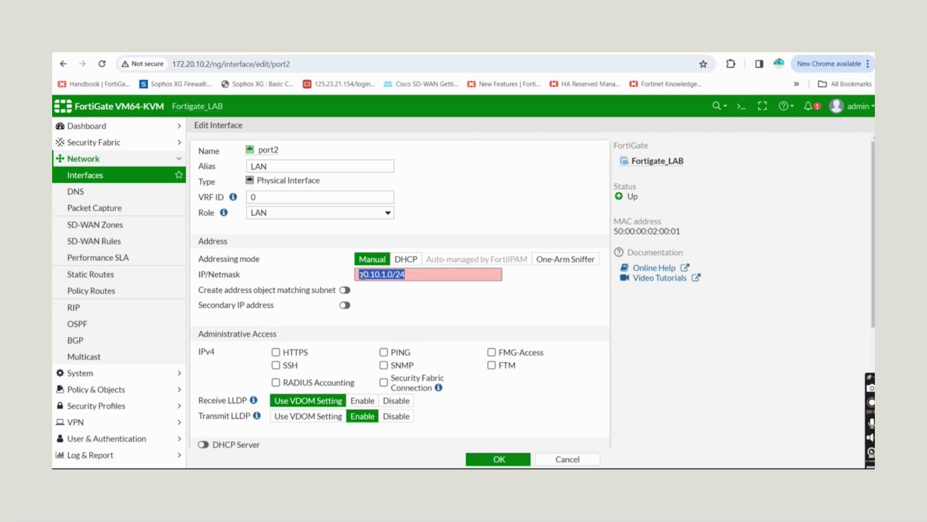
{"action": "left_click", "coordinate": [394, 275]}
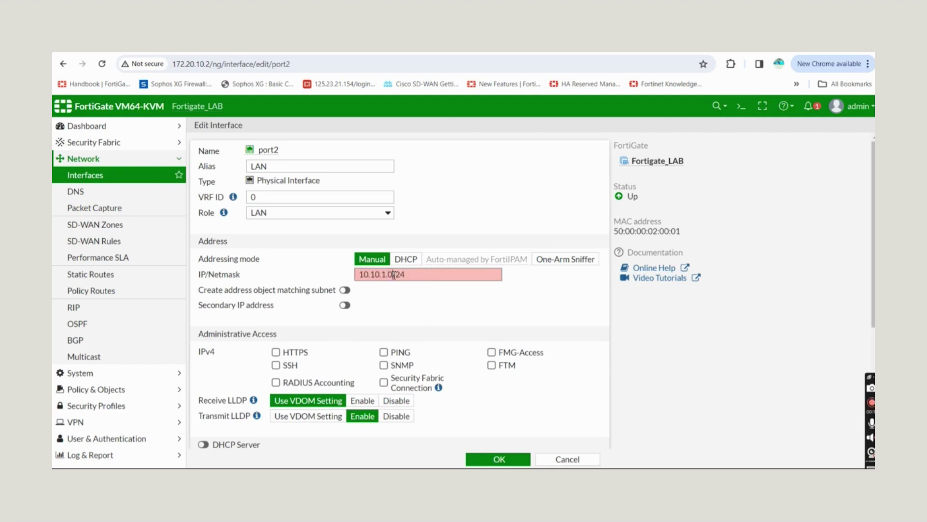
{"action": "key", "text": "BackSpace"}
{"action": "type", "text": "1"}
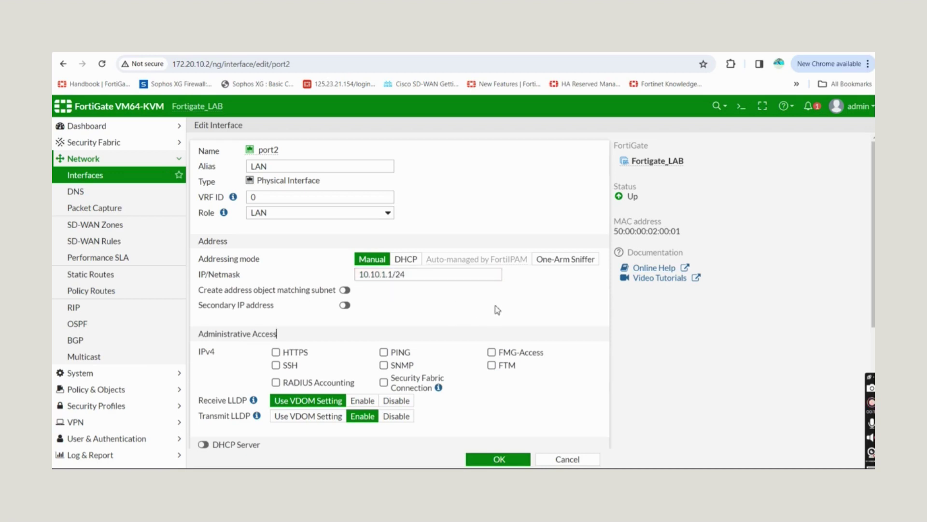
{"action": "scroll", "coordinate": [505, 312], "scroll_direction": "down", "scroll_amount": 2}
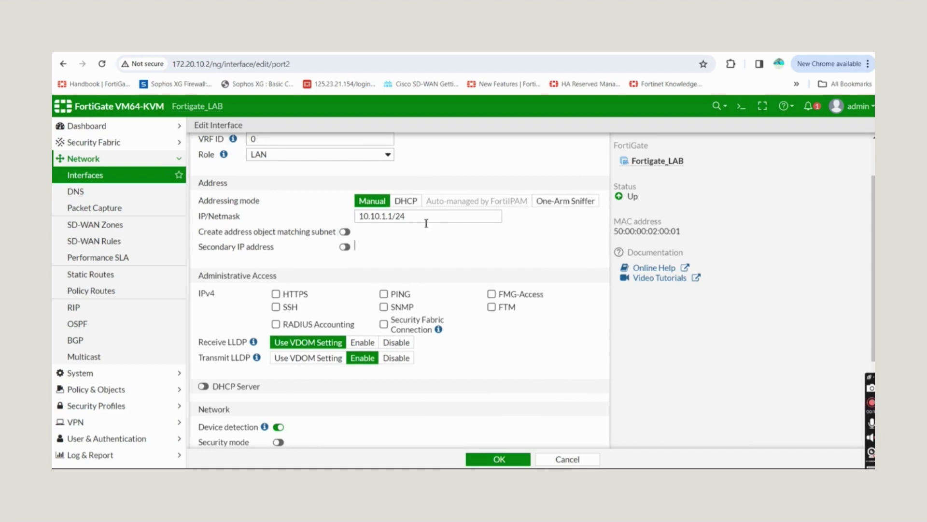
{"action": "left_click", "coordinate": [410, 216]}
{"action": "left_click_drag", "start_coordinate": [410, 217], "coordinate": [359, 216]}
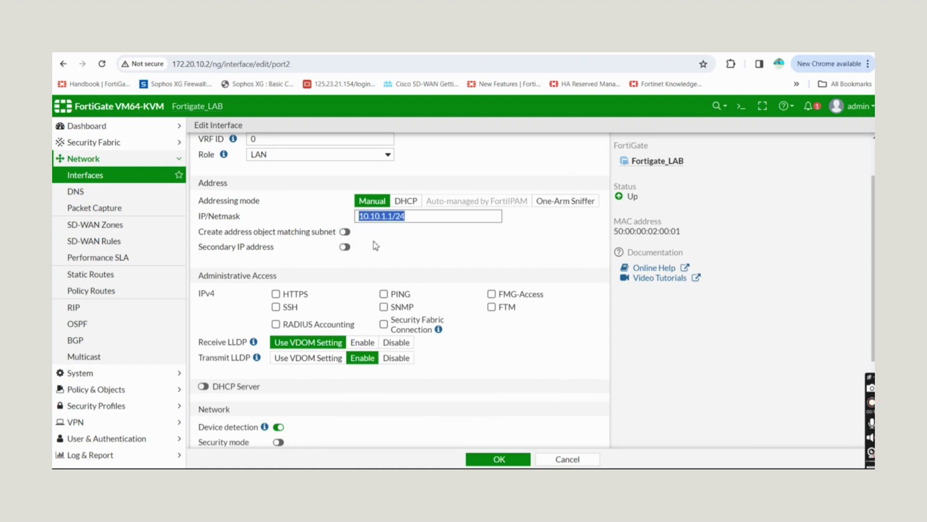
{"action": "left_click", "coordinate": [474, 259]}
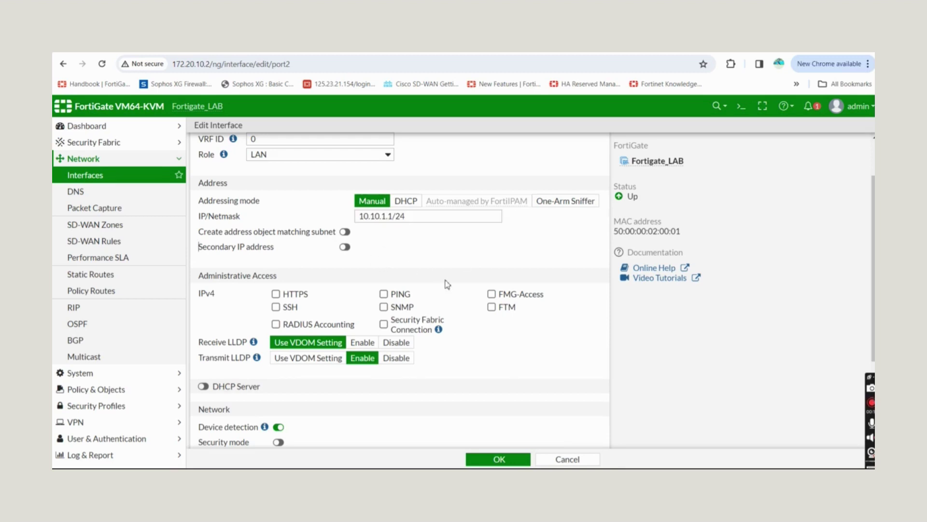
Step: Enable the secondary IP address option on port2, look at the new secondary IP form and cancel it without adding an entry
{"action": "scroll", "coordinate": [447, 283], "scroll_direction": "up", "scroll_amount": 2}
{"action": "scroll", "coordinate": [447, 280], "scroll_direction": "down", "scroll_amount": 1}
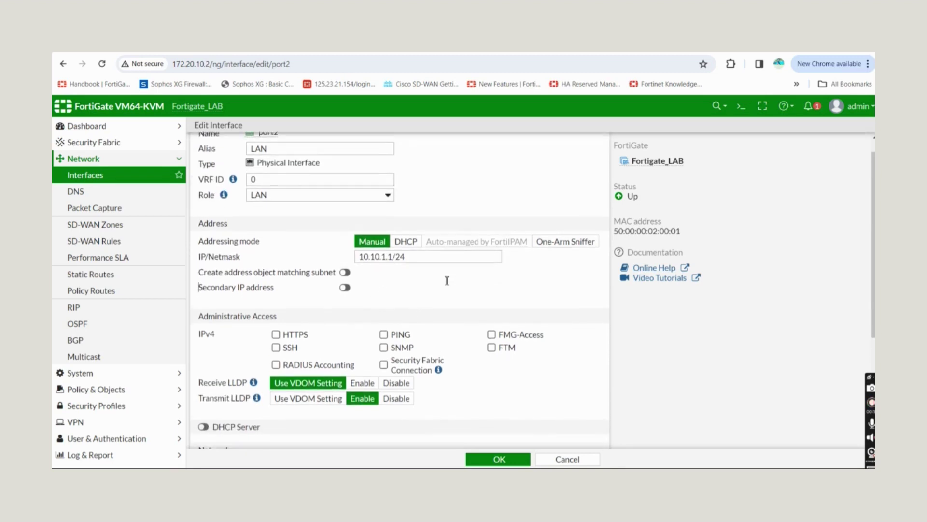
{"action": "left_click", "coordinate": [345, 284]}
{"action": "left_click", "coordinate": [245, 304]}
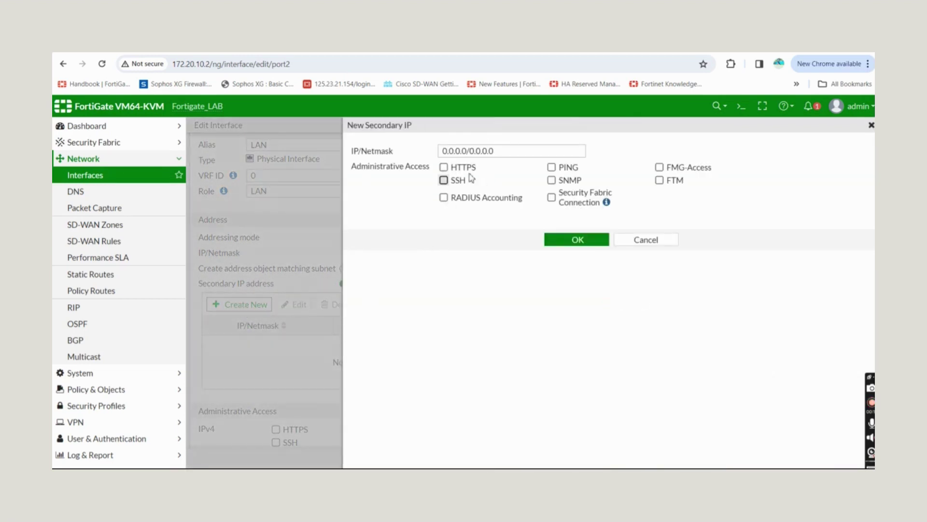
{"action": "left_click", "coordinate": [644, 241]}
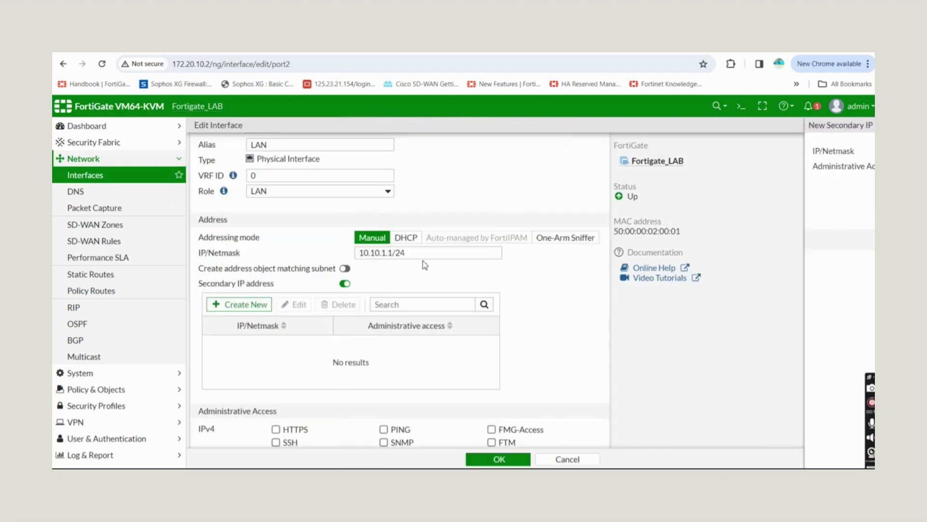
Step: Enable creation of an address object matching port2's subnet and review its name and the interface's remaining settings
{"action": "left_click", "coordinate": [347, 270]}
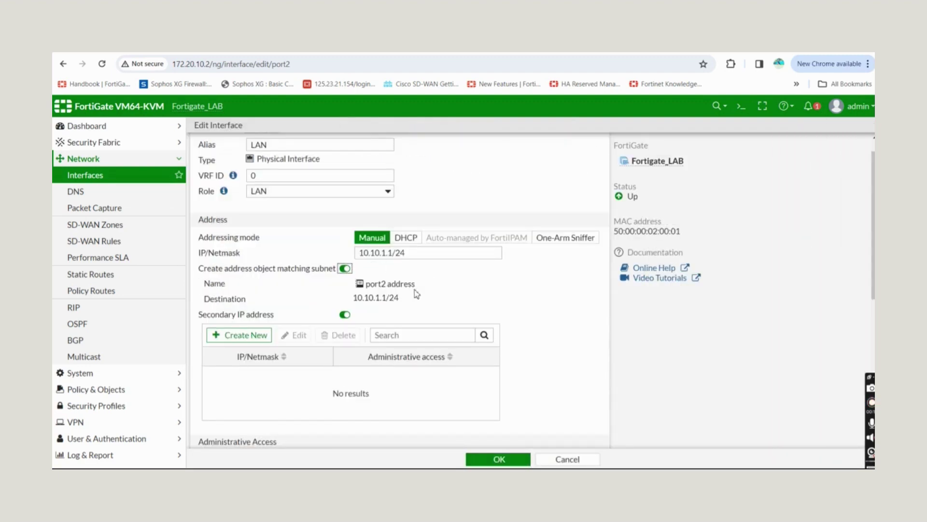
{"action": "left_click_drag", "start_coordinate": [416, 285], "coordinate": [366, 285]}
{"action": "scroll", "coordinate": [491, 268], "scroll_direction": "up", "scroll_amount": 1}
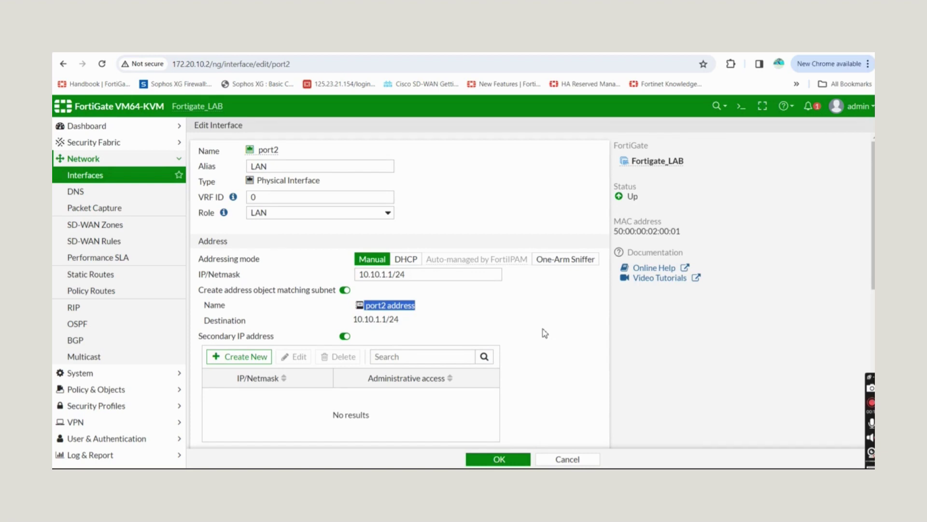
{"action": "scroll", "coordinate": [545, 334], "scroll_direction": "down", "scroll_amount": 1}
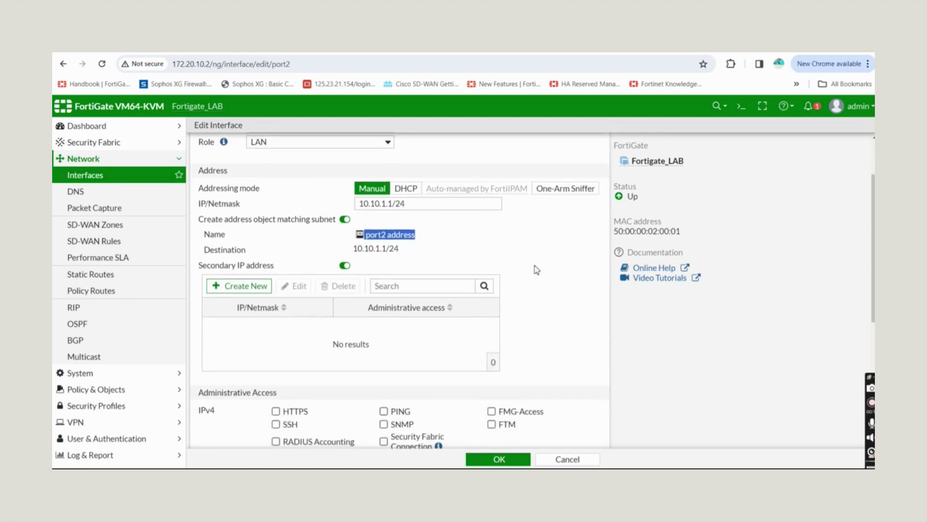
{"action": "scroll", "coordinate": [536, 269], "scroll_direction": "down", "scroll_amount": 3}
{"action": "scroll", "coordinate": [536, 269], "scroll_direction": "down", "scroll_amount": 2}
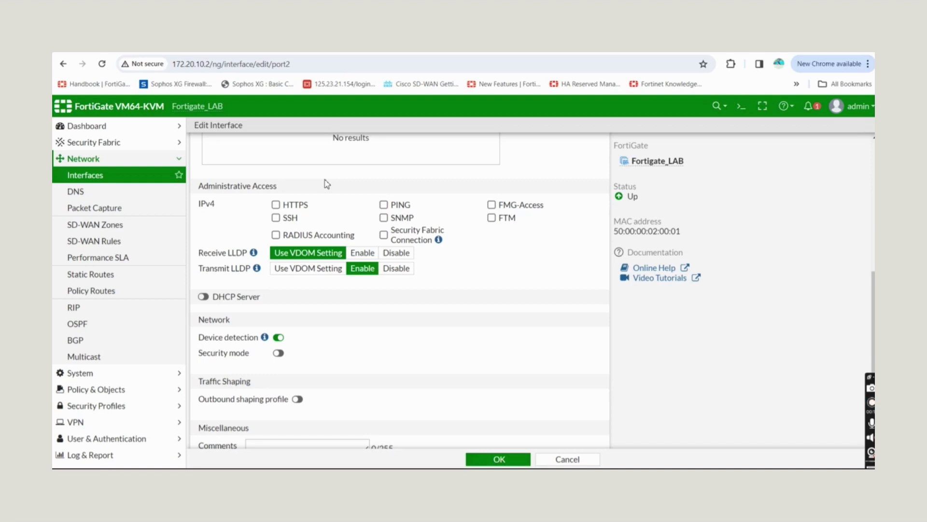
{"action": "scroll", "coordinate": [325, 183], "scroll_direction": "up", "scroll_amount": 6}
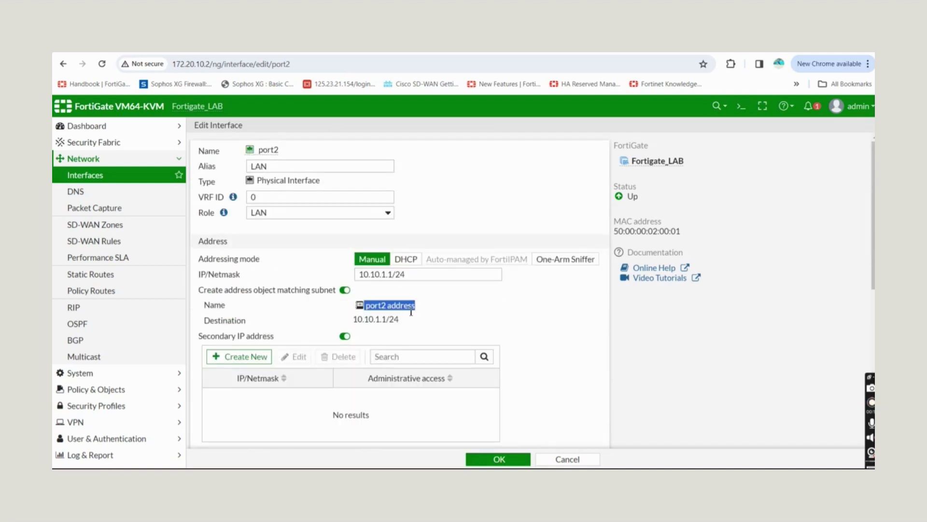
Step: Enable the DHCP server on port2 and select its address range for checking
{"action": "scroll", "coordinate": [325, 183], "scroll_direction": "down", "scroll_amount": 6}
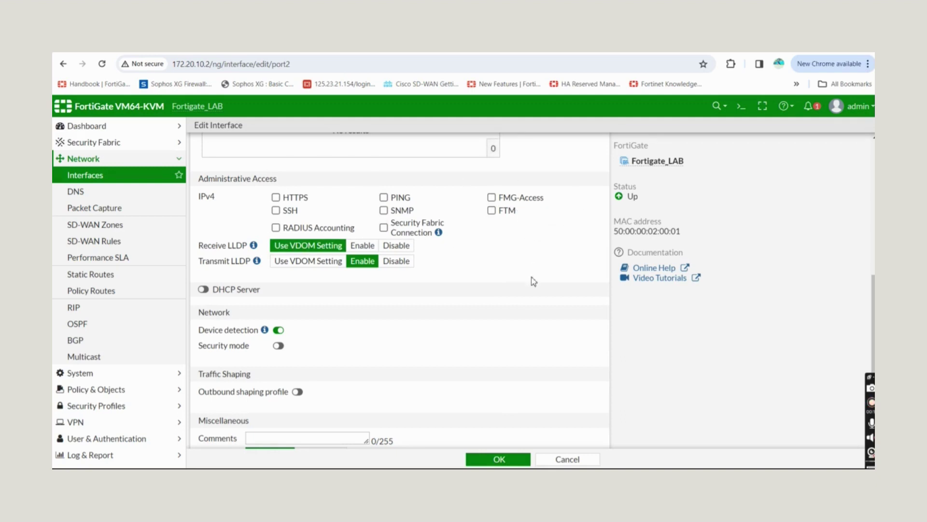
{"action": "scroll", "coordinate": [533, 281], "scroll_direction": "down", "scroll_amount": 1}
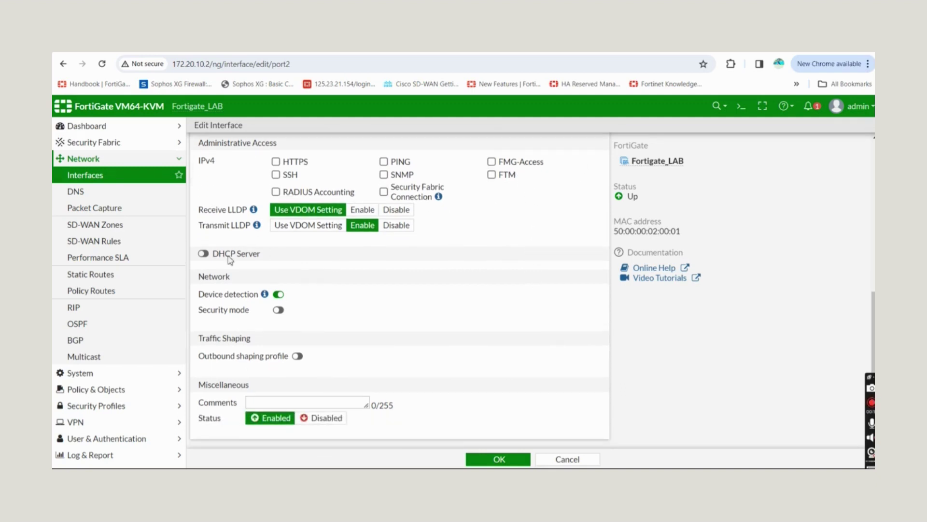
{"action": "left_click", "coordinate": [203, 254]}
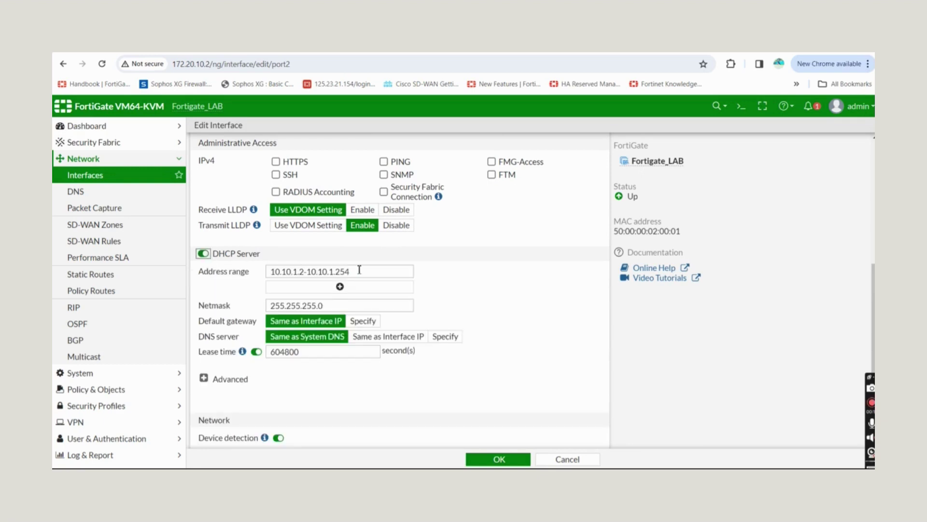
{"action": "left_click_drag", "start_coordinate": [364, 272], "coordinate": [271, 279]}
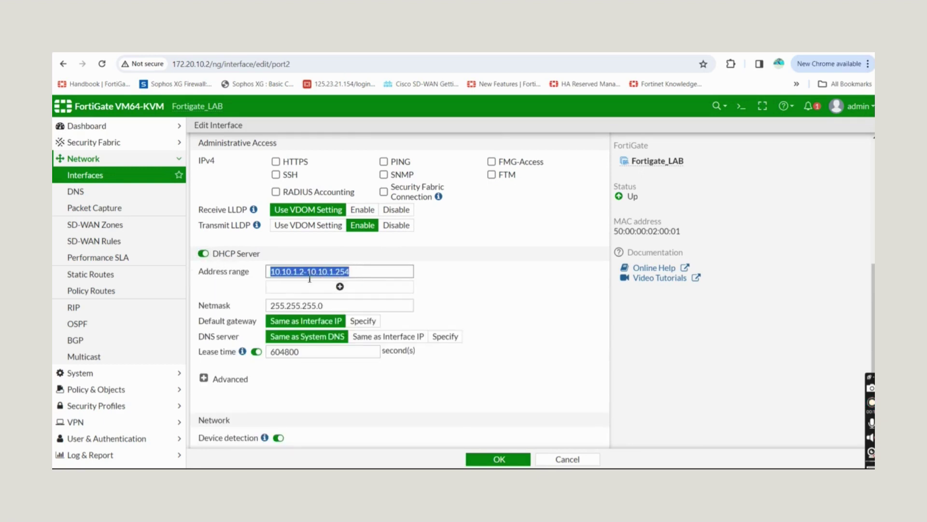
Step: Set the DHCP server's address range on port2 to 10.10.1.11-10.10.1.254 and check the netmask and default gateway settings
{"action": "left_click", "coordinate": [385, 272]}
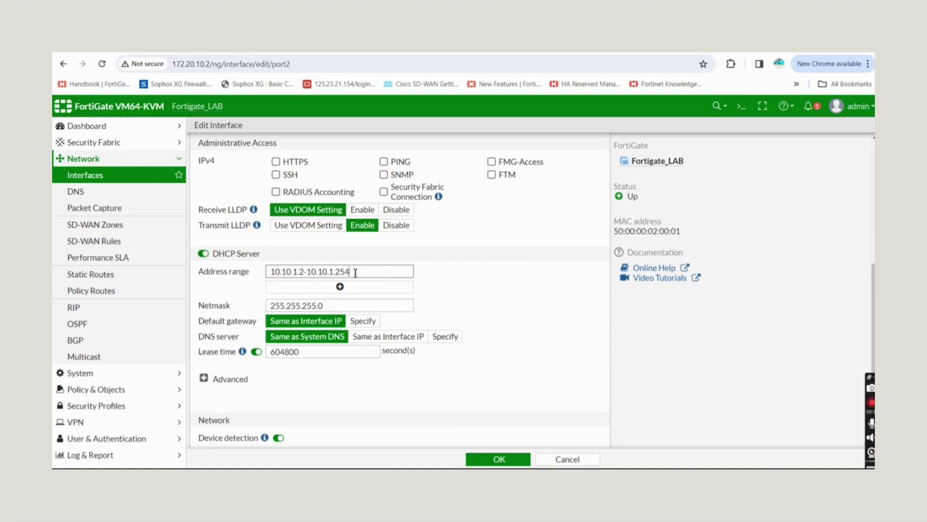
{"action": "left_click", "coordinate": [306, 272]}
{"action": "key", "text": "BackSpace"}
{"action": "key", "text": "BackSpace"}
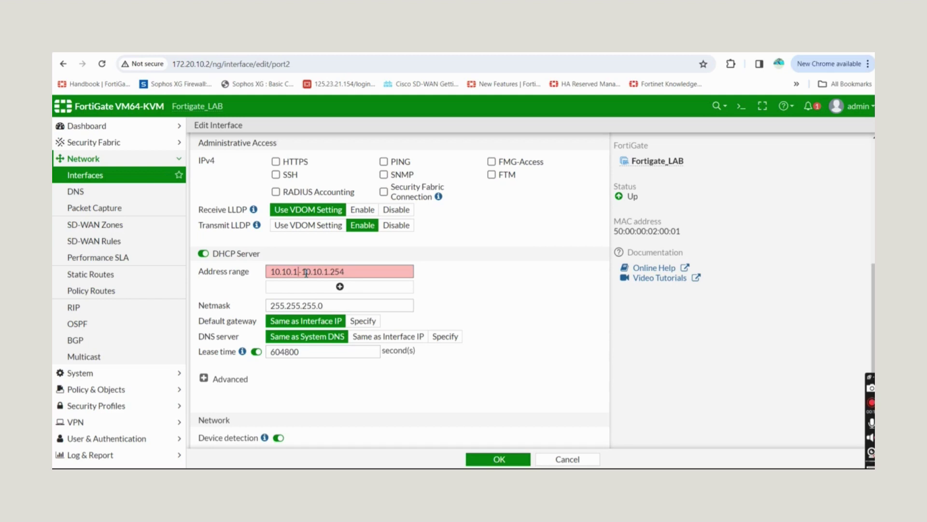
{"action": "type", "text": ".1"}
{"action": "type", "text": "1.1"}
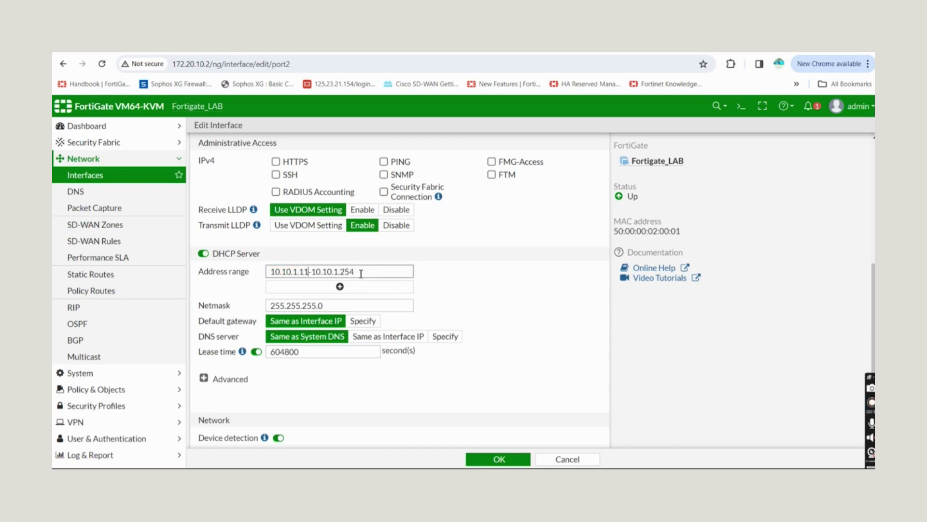
{"action": "left_click", "coordinate": [491, 291]}
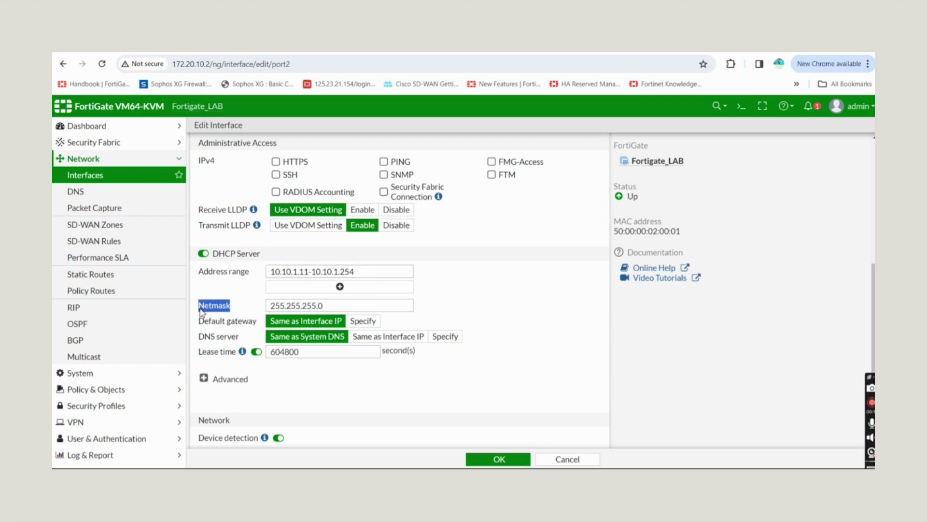
{"action": "left_click_drag", "start_coordinate": [336, 304], "coordinate": [275, 325]}
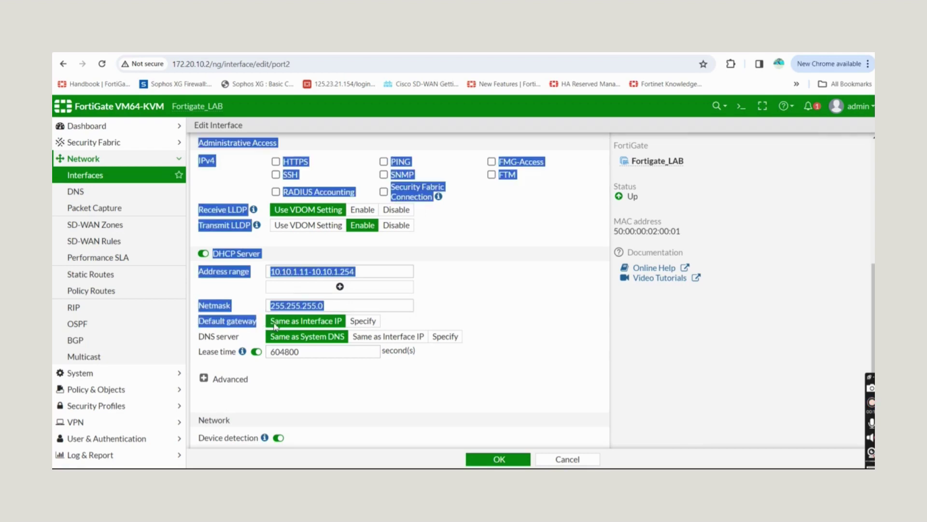
{"action": "left_click", "coordinate": [488, 310]}
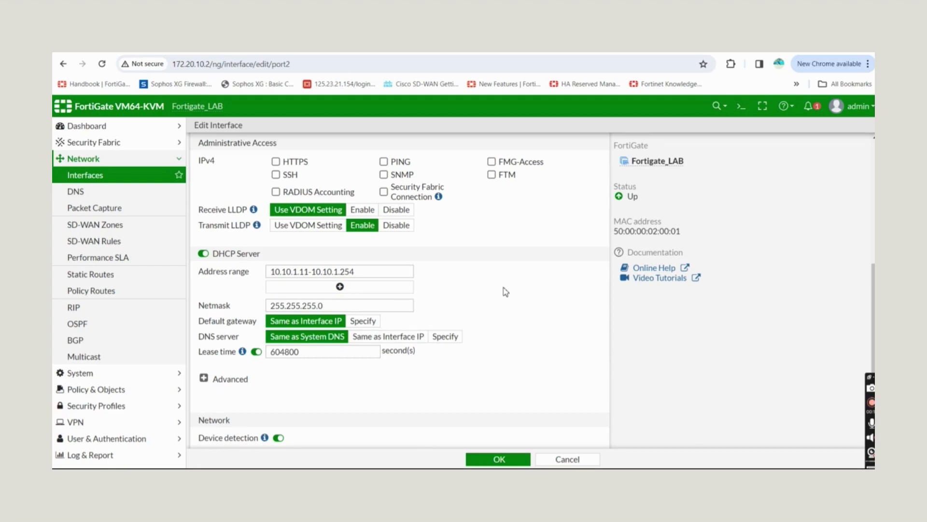
Step: Specify 8.8.8.8 as the DNS server handed out by port2's DHCP server and save the interface
{"action": "scroll", "coordinate": [483, 285], "scroll_direction": "up", "scroll_amount": 10}
{"action": "scroll", "coordinate": [428, 318], "scroll_direction": "down", "scroll_amount": 10}
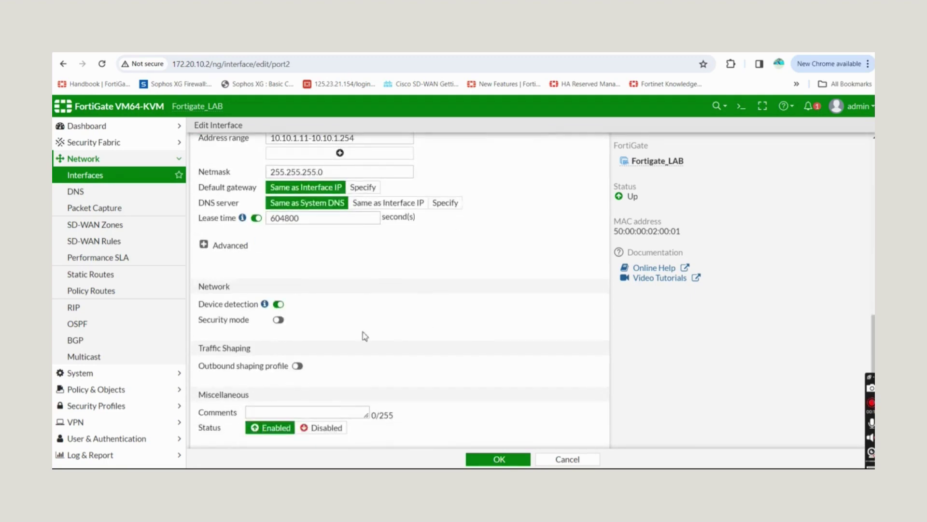
{"action": "left_click", "coordinate": [370, 205]}
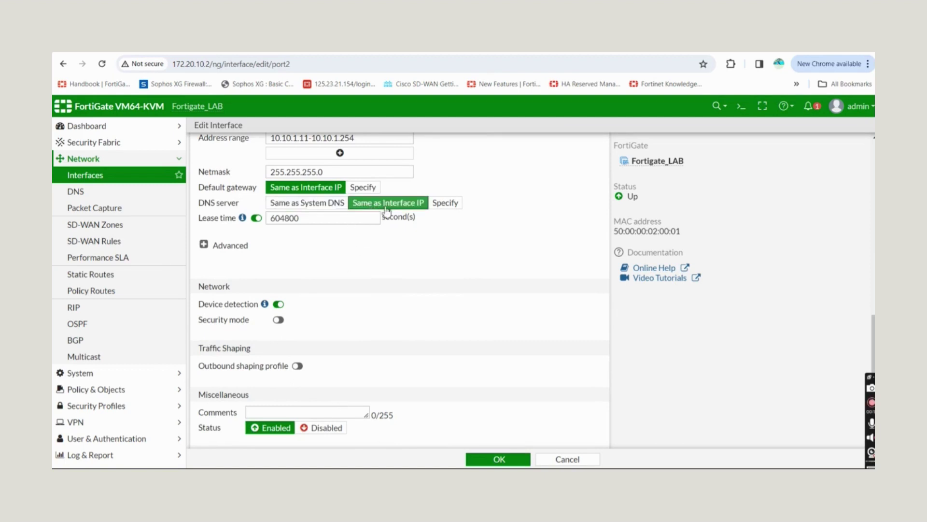
{"action": "left_click", "coordinate": [445, 208]}
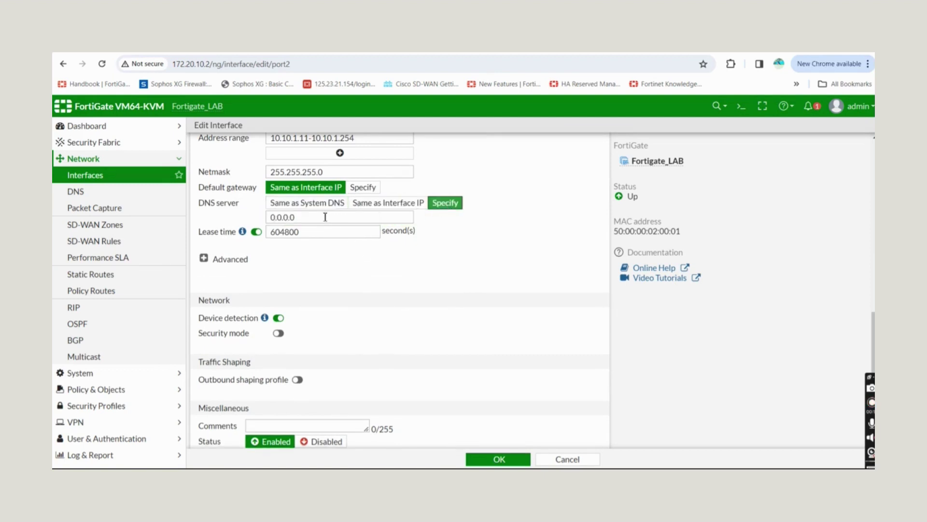
{"action": "left_click_drag", "start_coordinate": [311, 217], "coordinate": [237, 224]}
{"action": "type", "text": "8.8.8.8"}
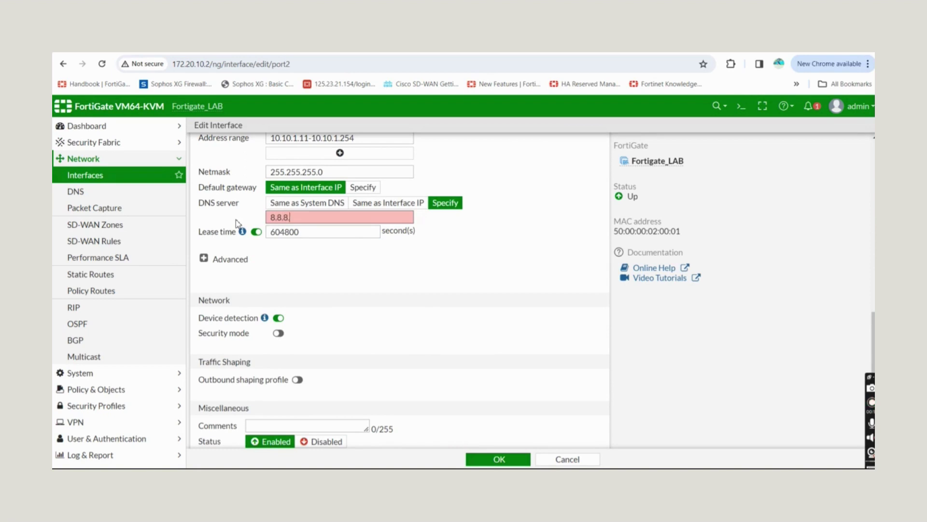
{"action": "left_click", "coordinate": [499, 458]}
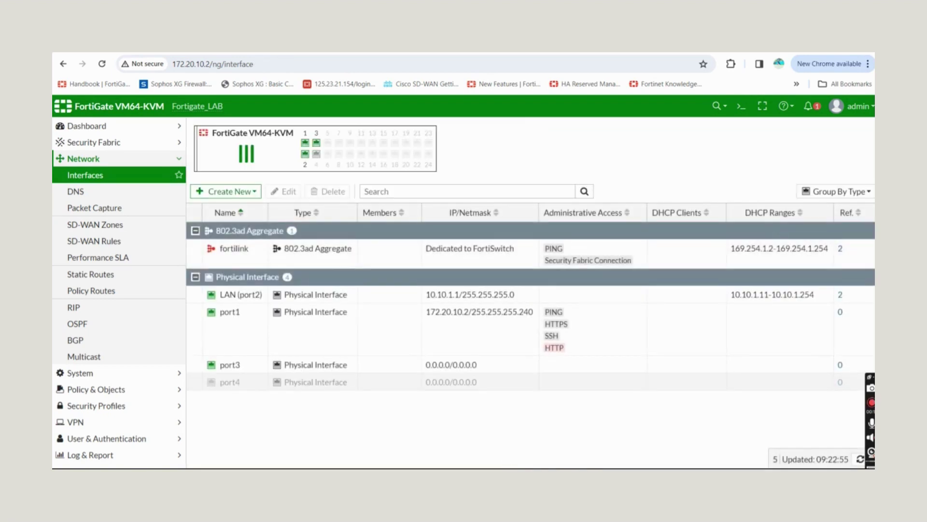
{"action": "mouse_move", "coordinate": [239, 298]}
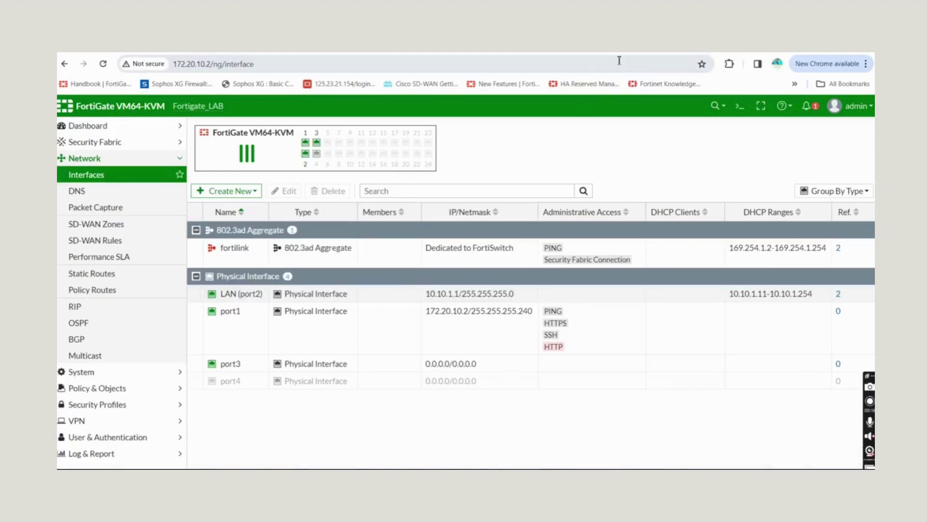
{"action": "left_click", "coordinate": [637, 46]}
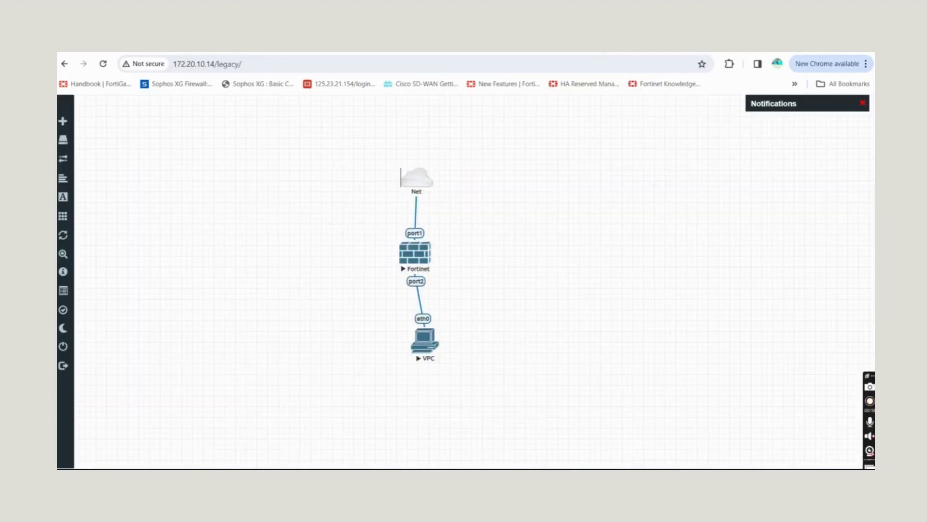
{"action": "left_click", "coordinate": [431, 350]}
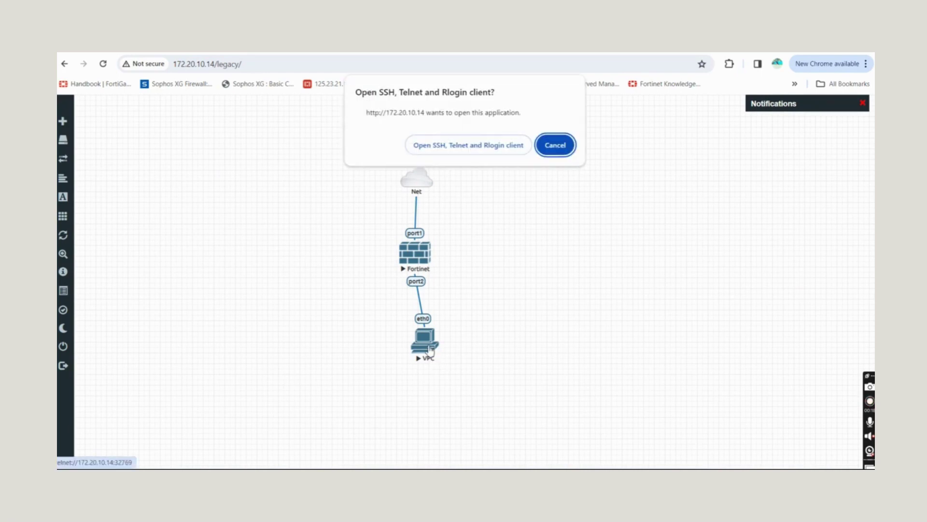
{"action": "left_click", "coordinate": [476, 149]}
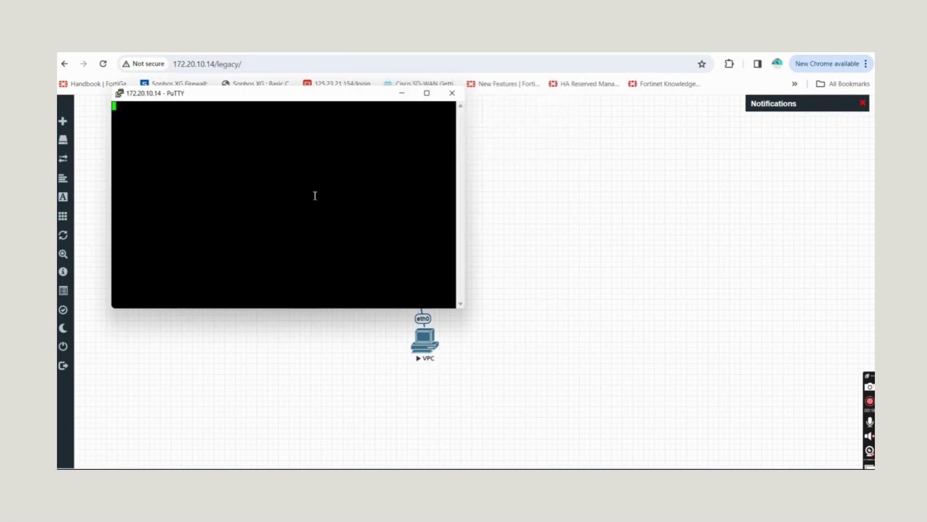
{"action": "key", "text": "Return"}
{"action": "left_click", "coordinate": [453, 93]}
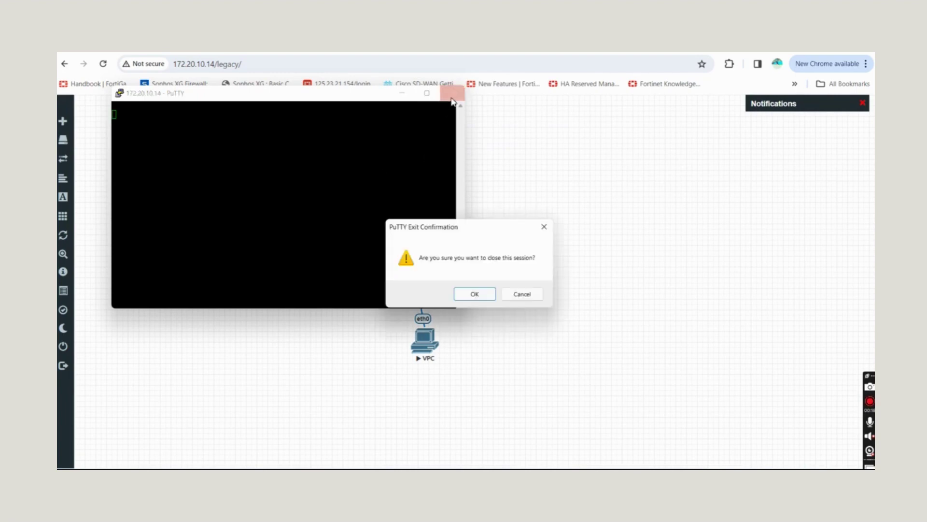
{"action": "left_click", "coordinate": [480, 294]}
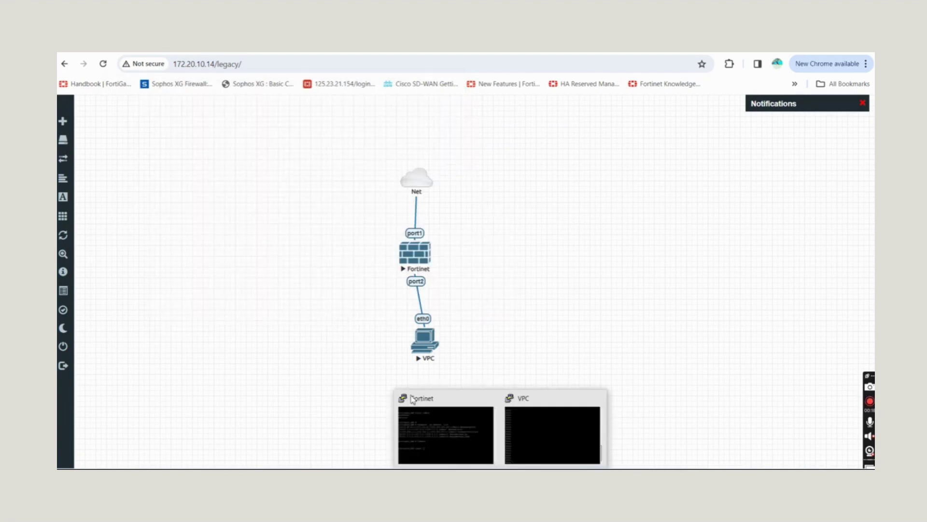
Step: Switch to the VPC's PuTTY console, request an address with "ip dhcp" and check the assigned IP and gateway
{"action": "left_click", "coordinate": [545, 442]}
{"action": "key", "text": "Return"}
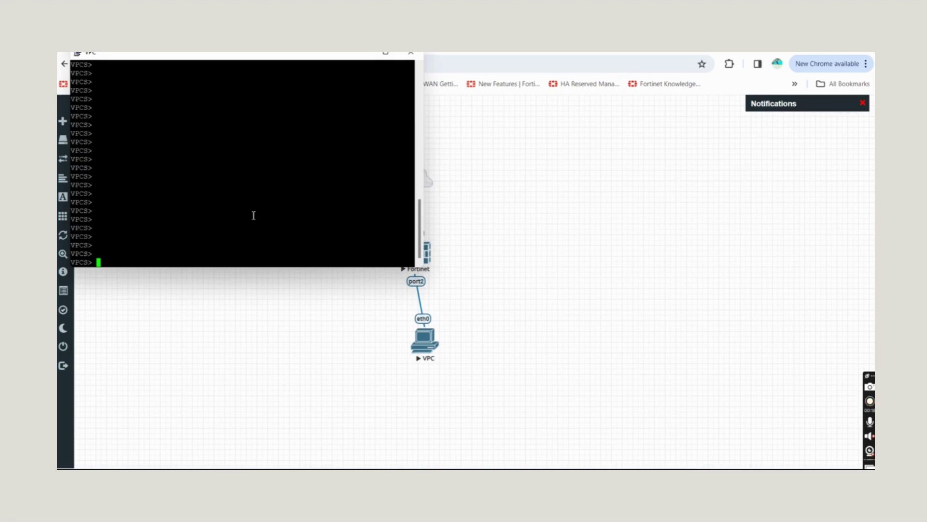
{"action": "type", "text": "ip dhcp"}
{"action": "key", "text": "Return"}
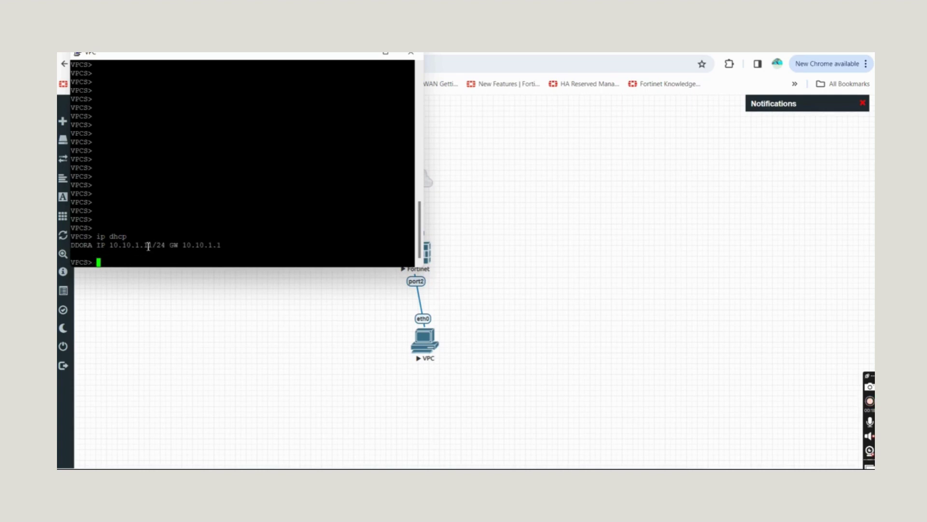
{"action": "left_click_drag", "start_coordinate": [152, 245], "coordinate": [117, 249]}
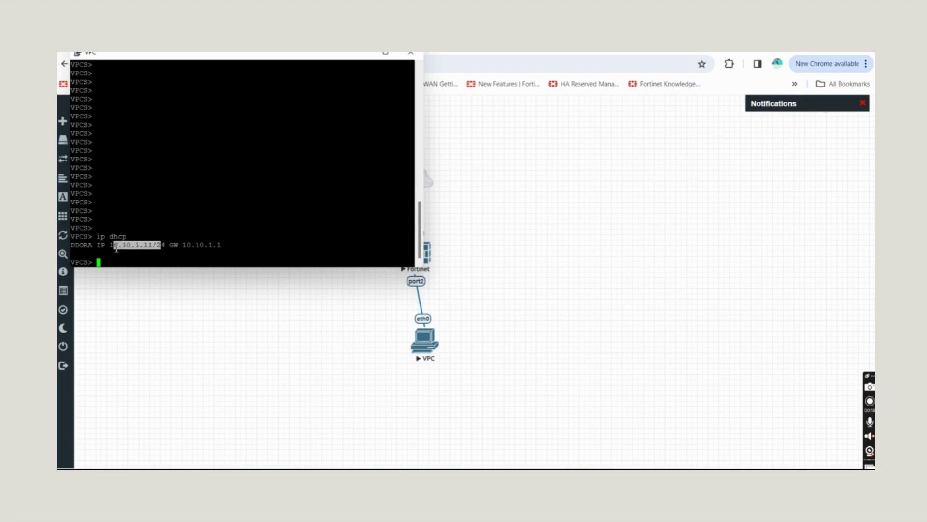
{"action": "left_click", "coordinate": [279, 241]}
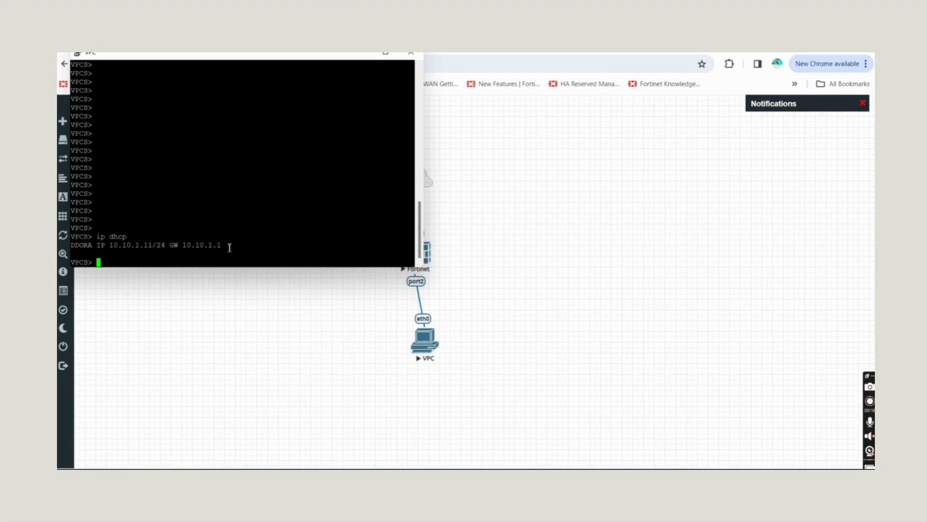
{"action": "left_click_drag", "start_coordinate": [230, 248], "coordinate": [188, 245]}
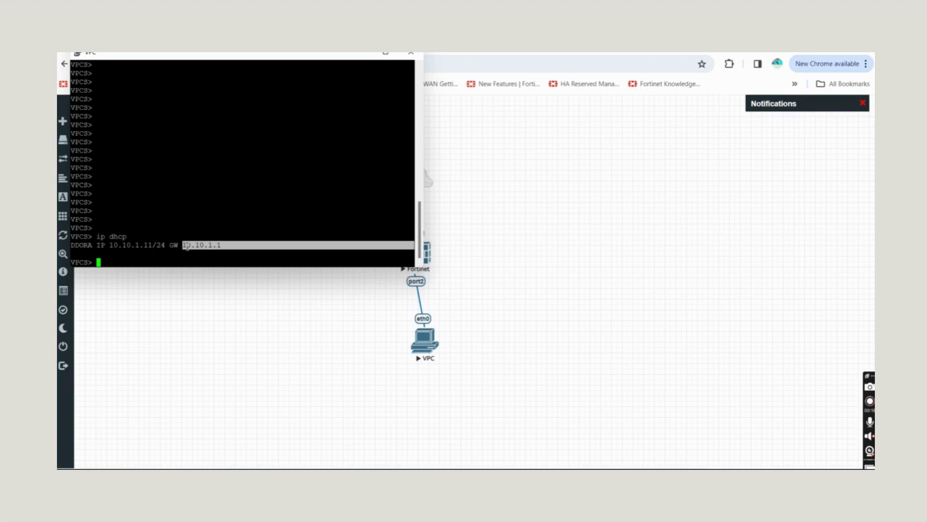
Step: Switch to the FortiGate web interface, reopen LAN (port2) for editing and review its DHCP server settings
{"action": "left_click", "coordinate": [409, 284]}
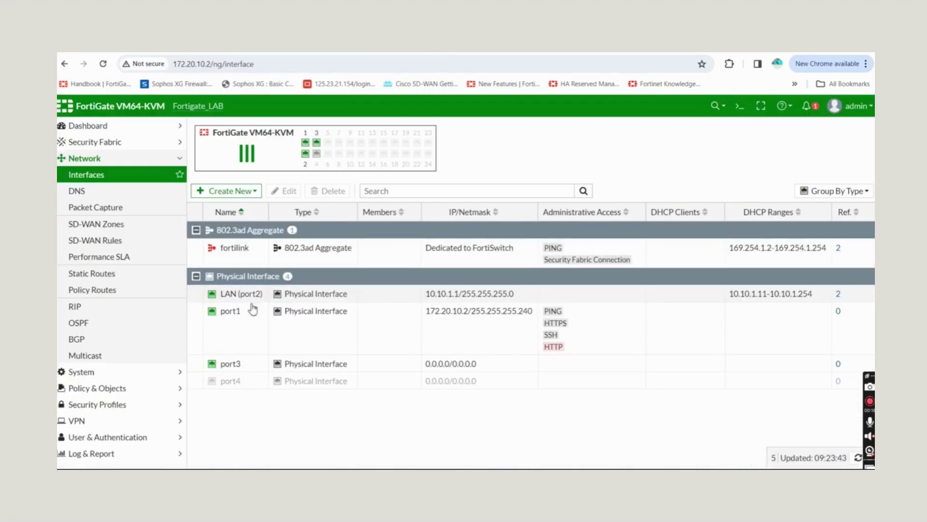
{"action": "double_click", "coordinate": [226, 295]}
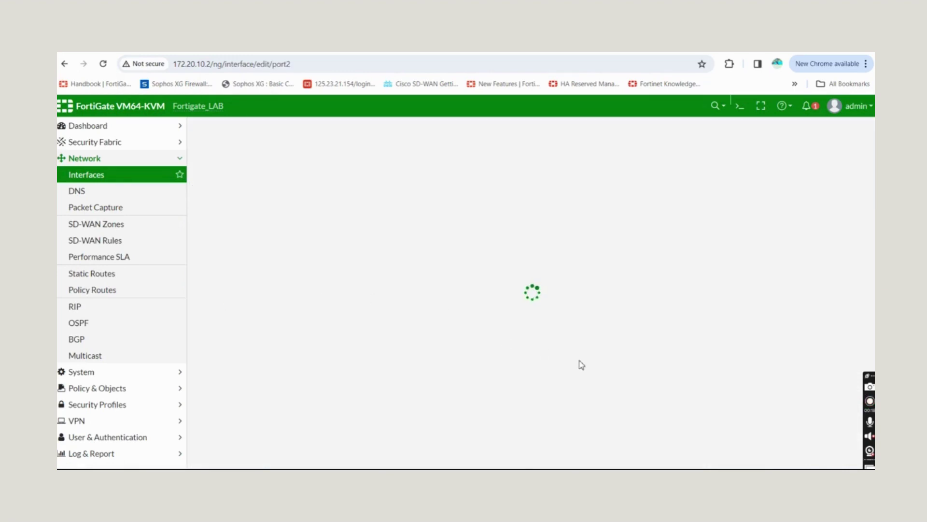
{"action": "scroll", "coordinate": [559, 404], "scroll_direction": "down", "scroll_amount": 10}
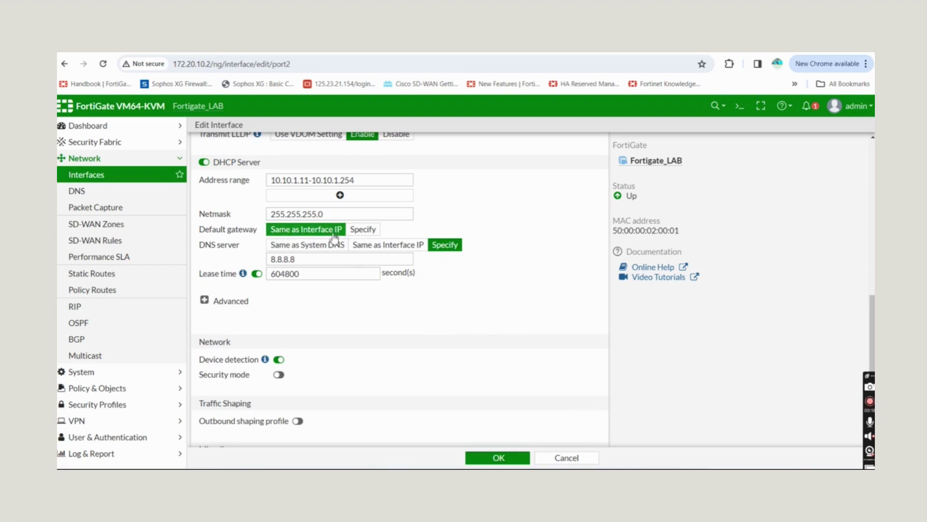
Step: Switch to the VPC's PuTTY console and ping the gateway at 10.10.1.1
{"action": "mouse_move", "coordinate": [503, 471]}
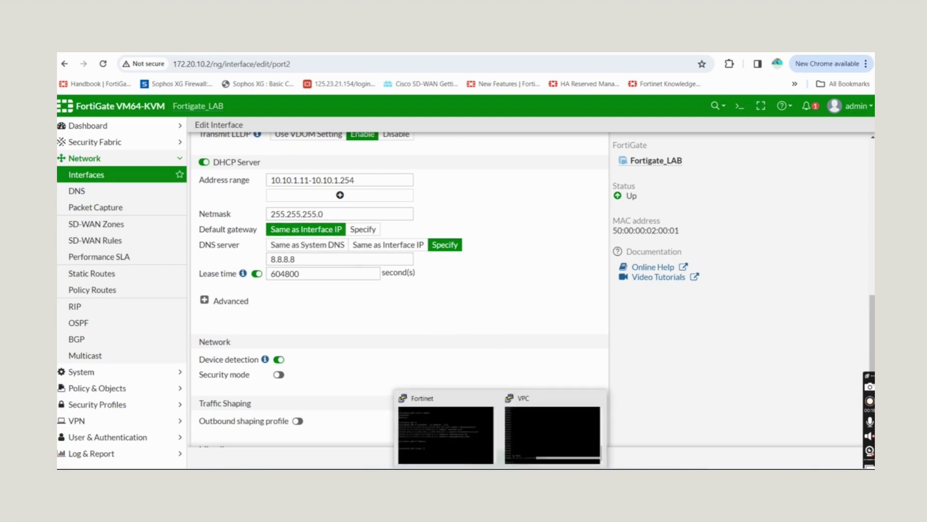
{"action": "left_click", "coordinate": [537, 434]}
{"action": "type", "text": "p"}
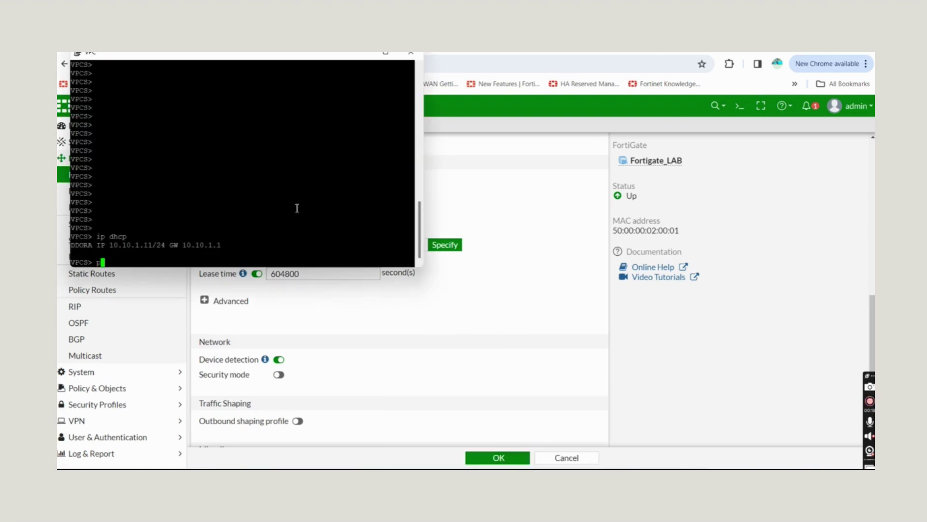
{"action": "type", "text": "ing 10.10.1.1"}
{"action": "key", "text": "Return"}
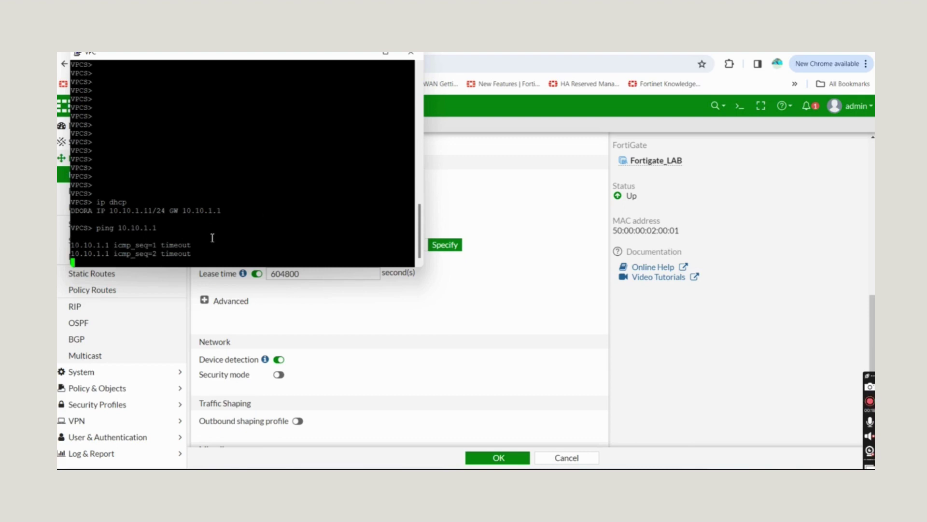
Step: Return to the FortiGate web interface, allow PING under port2's IPv4 administrative access and save the interface
{"action": "left_click", "coordinate": [529, 260]}
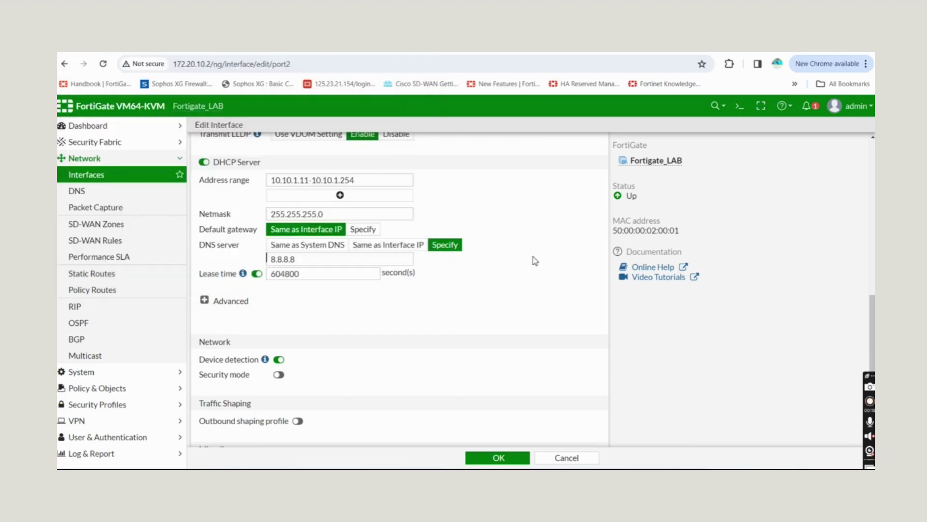
{"action": "scroll", "coordinate": [535, 261], "scroll_direction": "up", "scroll_amount": 5}
{"action": "scroll", "coordinate": [535, 261], "scroll_direction": "up", "scroll_amount": 2}
{"action": "scroll", "coordinate": [535, 261], "scroll_direction": "down", "scroll_amount": 6}
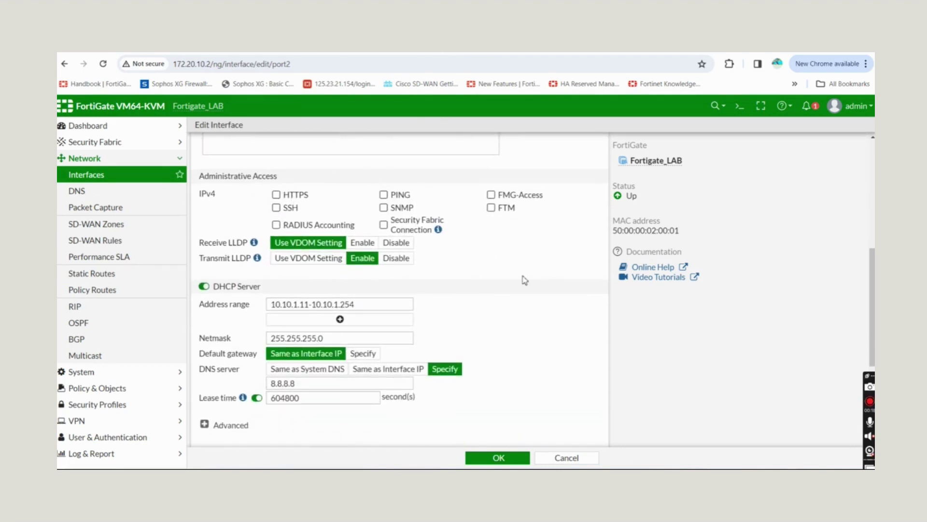
{"action": "left_click", "coordinate": [384, 195]}
{"action": "left_click", "coordinate": [486, 453]}
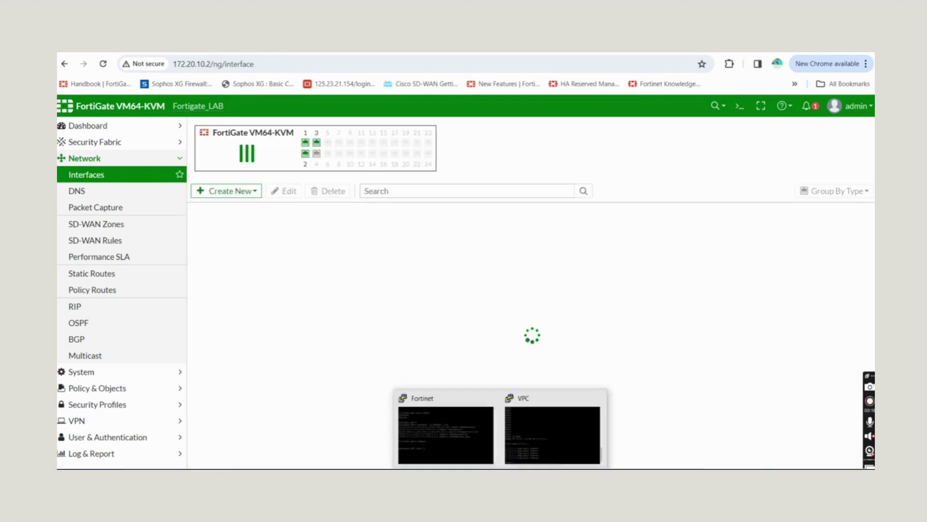
Step: Switch back to the VPC's PuTTY console and repeat the ping to 10.10.1.1
{"action": "left_click", "coordinate": [553, 435]}
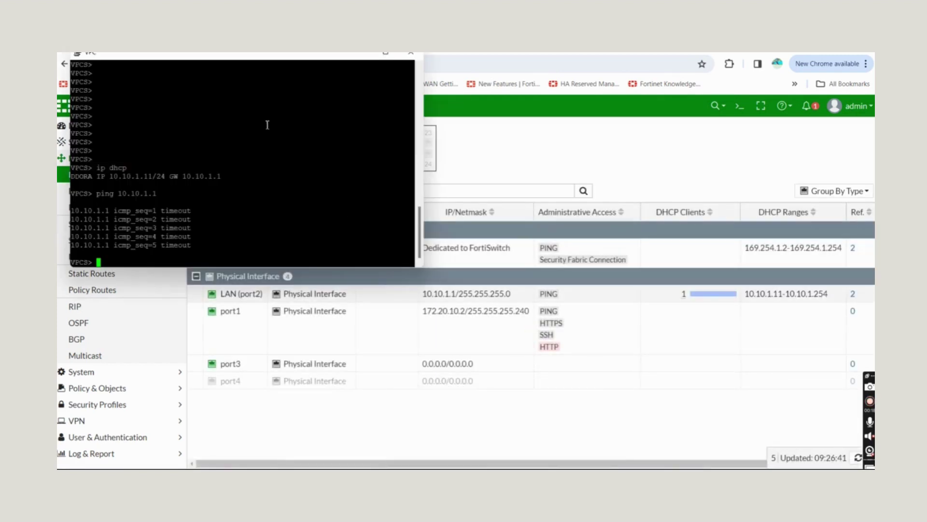
{"action": "key", "text": "Up"}
{"action": "key", "text": "Return"}
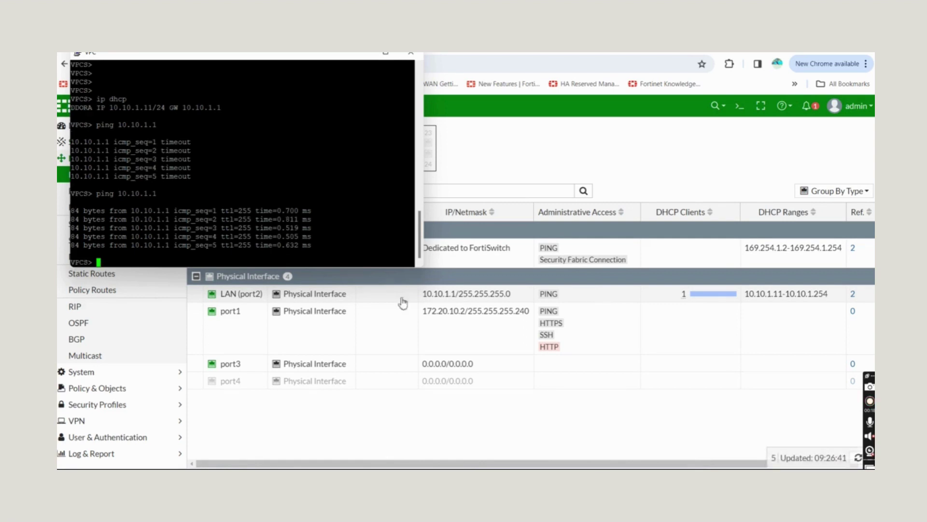
Step: Return to the FortiGate web interface, reopen LAN (port2) for editing, allow HTTPS and SSH under IPv4 administrative access, and save the interface
{"action": "left_click_drag", "start_coordinate": [513, 294], "coordinate": [423, 300]}
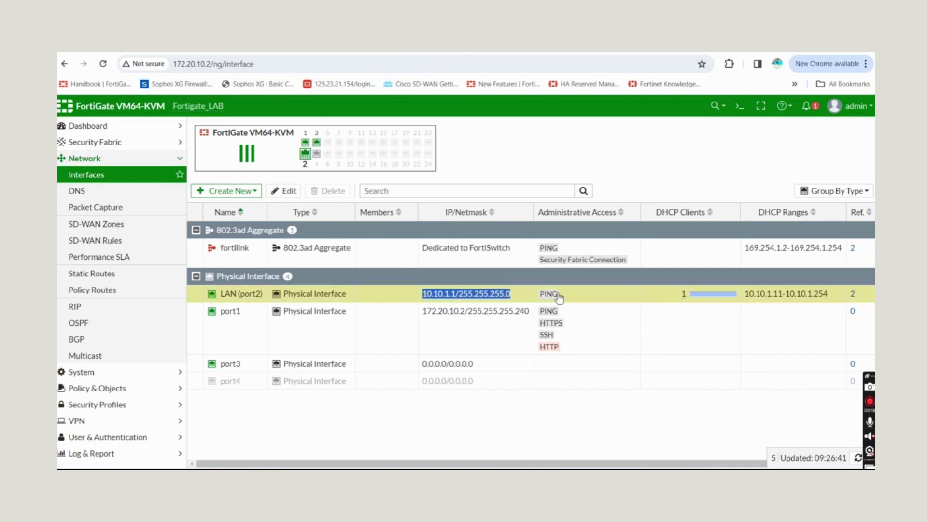
{"action": "double_click", "coordinate": [396, 298]}
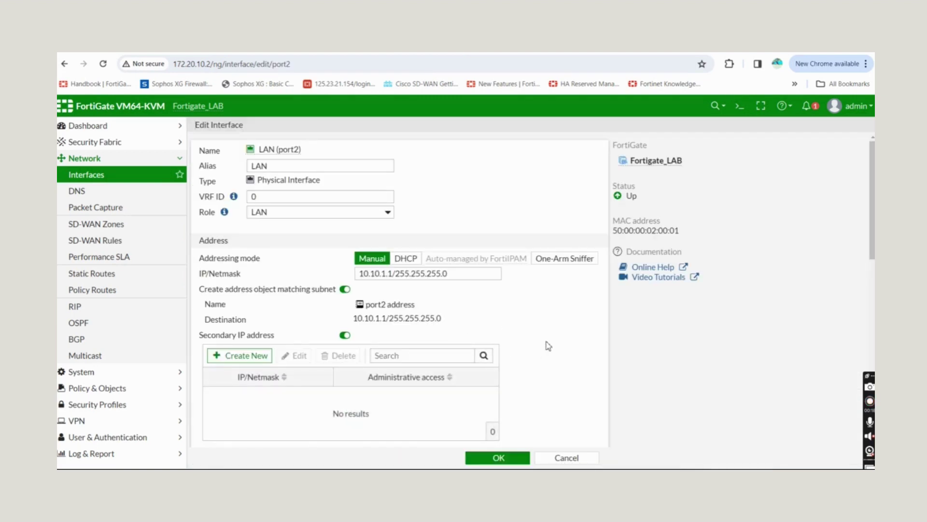
{"action": "scroll", "coordinate": [548, 345], "scroll_direction": "down", "scroll_amount": 5}
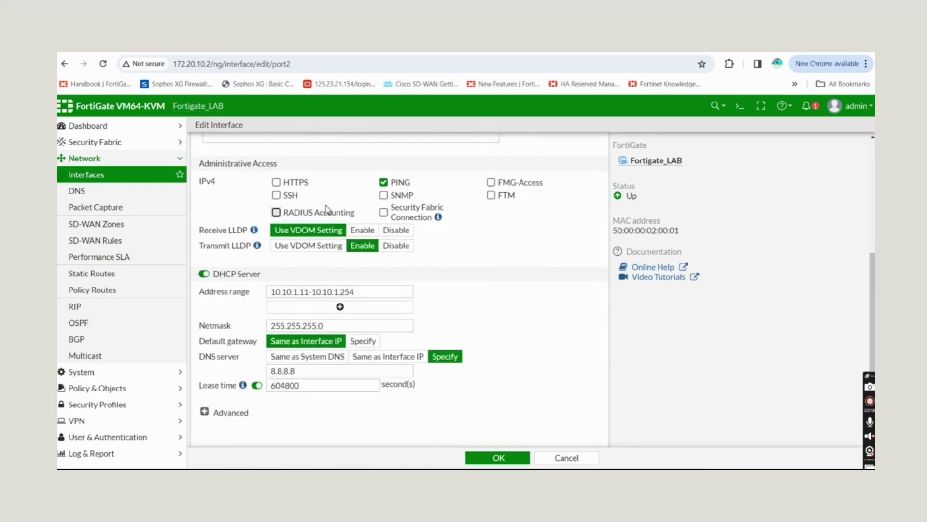
{"action": "scroll", "coordinate": [484, 300], "scroll_direction": "up", "scroll_amount": 6}
{"action": "scroll", "coordinate": [485, 300], "scroll_direction": "down", "scroll_amount": 7}
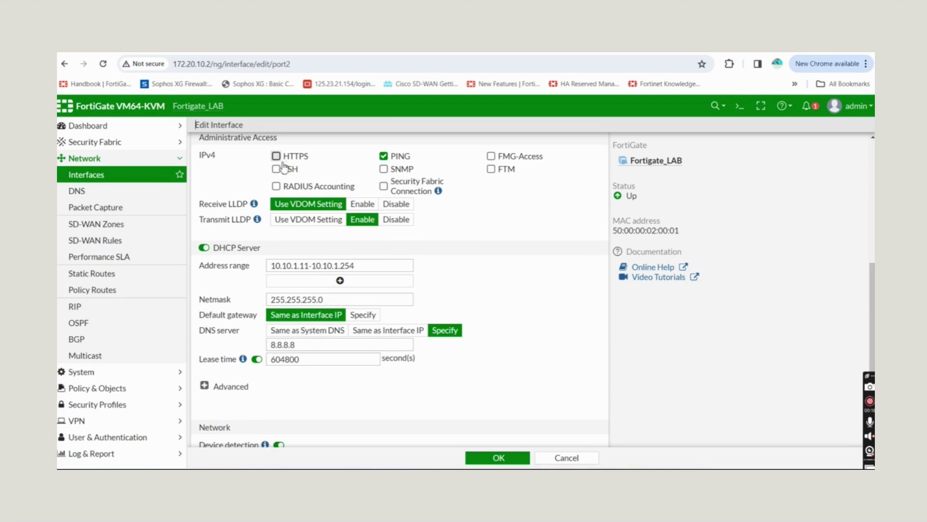
{"action": "left_click", "coordinate": [276, 169]}
{"action": "left_click", "coordinate": [276, 156]}
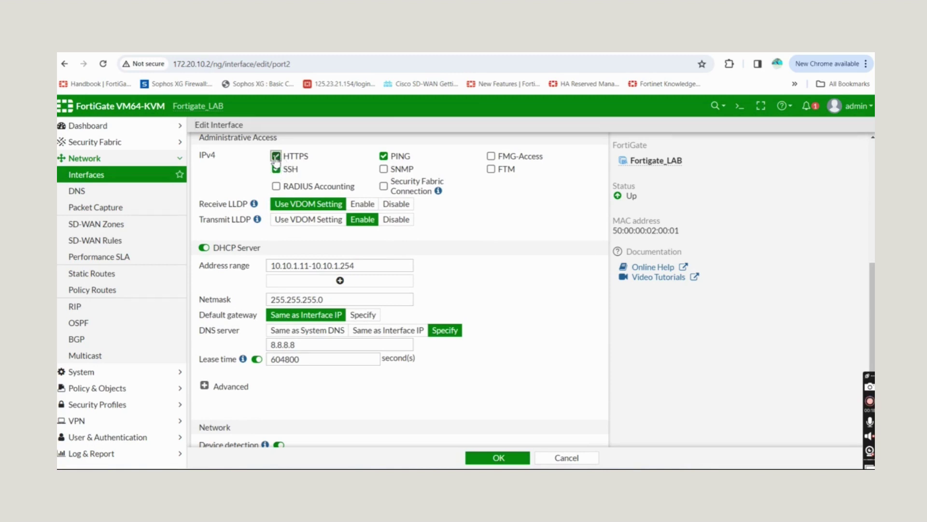
{"action": "left_click", "coordinate": [489, 456]}
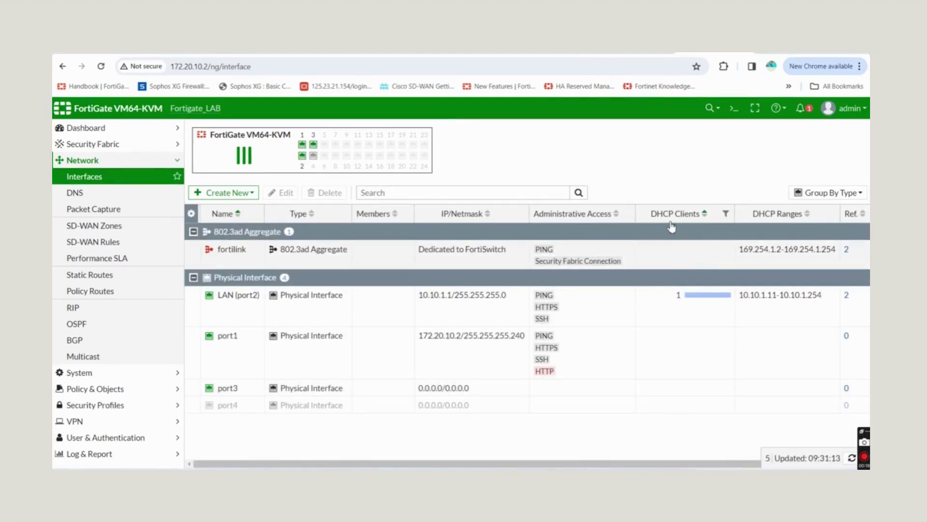
Step: Review port2's DHCP clients and address range in the interface list, and list the ARP table in the CLI console with "get system arp"
{"action": "mouse_move", "coordinate": [682, 302]}
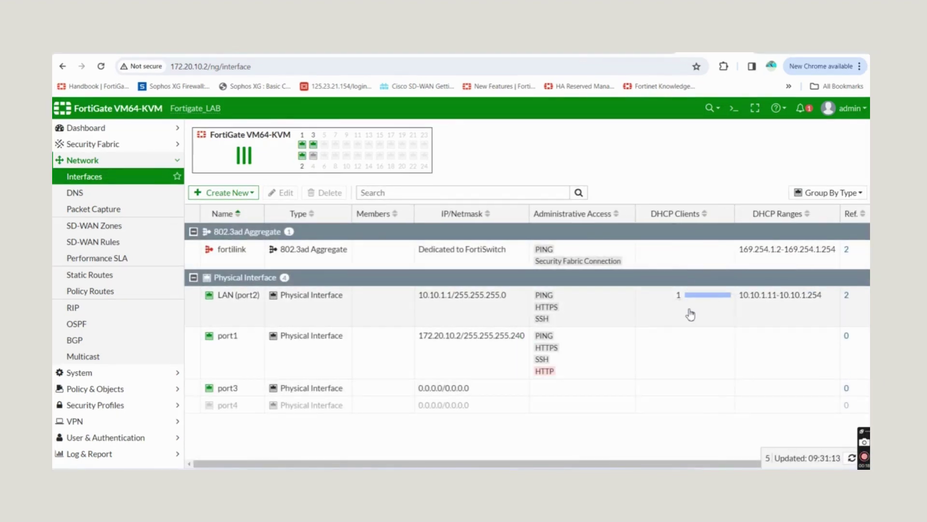
{"action": "left_click_drag", "start_coordinate": [739, 296], "coordinate": [829, 300]}
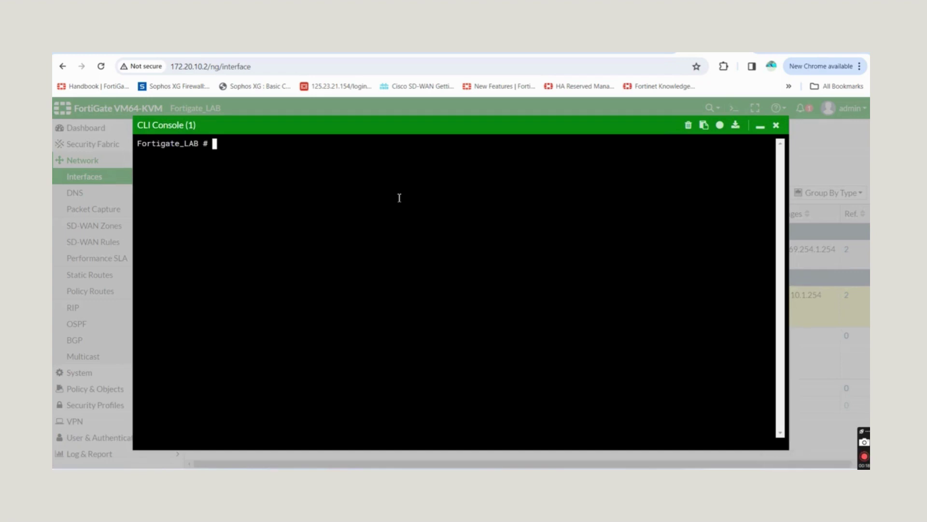
{"action": "type", "text": "get system  arp"}
{"action": "key", "text": "Return"}
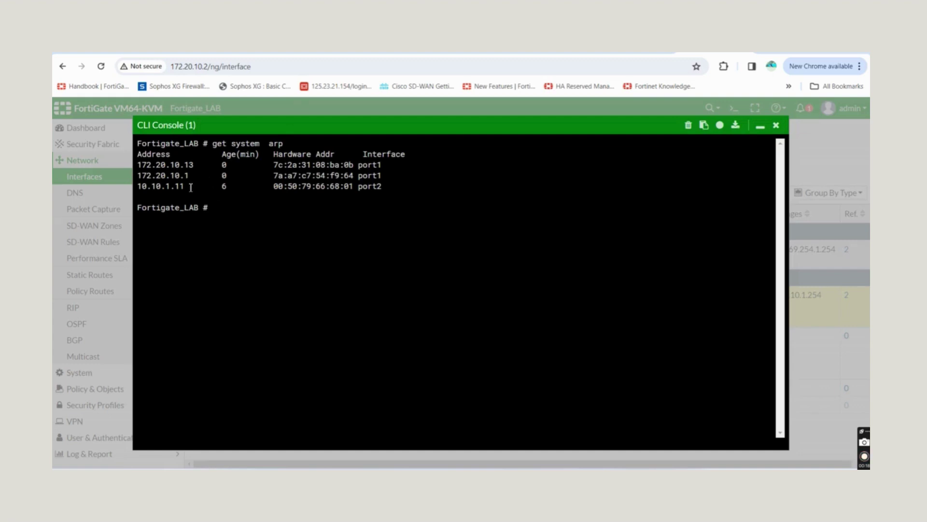
Step: Examine the address and interface of the 10.10.1.11 ARP entry, minimize the CLI console and look up LAN (port2) in the interface list
{"action": "left_click_drag", "start_coordinate": [190, 187], "coordinate": [143, 189]}
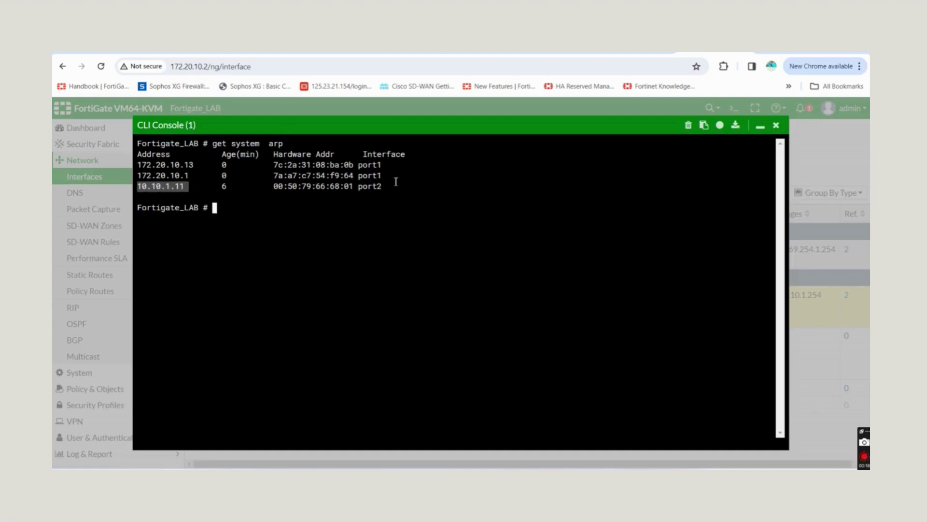
{"action": "left_click_drag", "start_coordinate": [382, 187], "coordinate": [360, 188]}
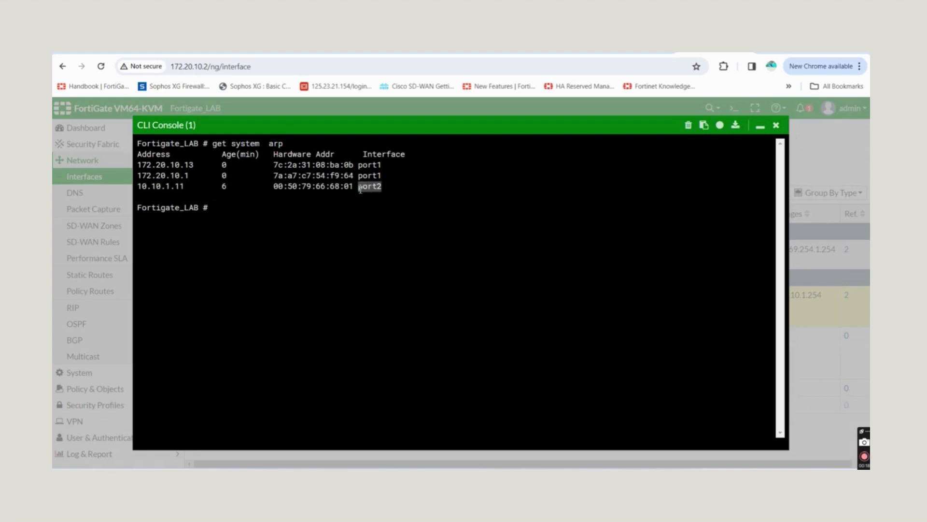
{"action": "left_click", "coordinate": [760, 127]}
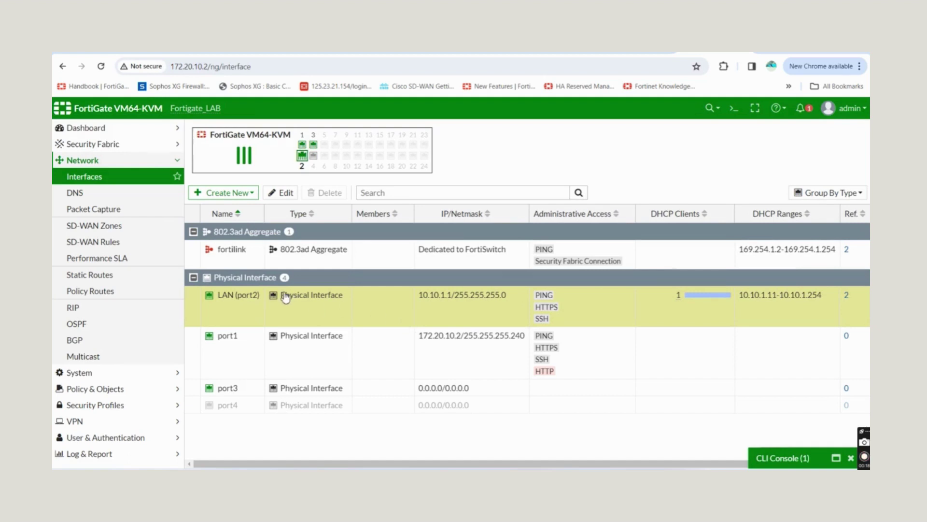
{"action": "left_click_drag", "start_coordinate": [260, 296], "coordinate": [218, 296]}
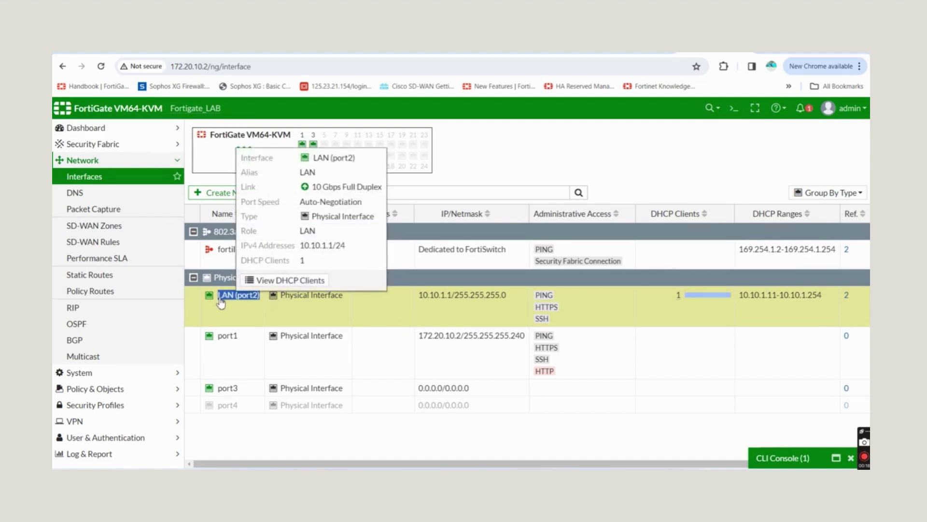